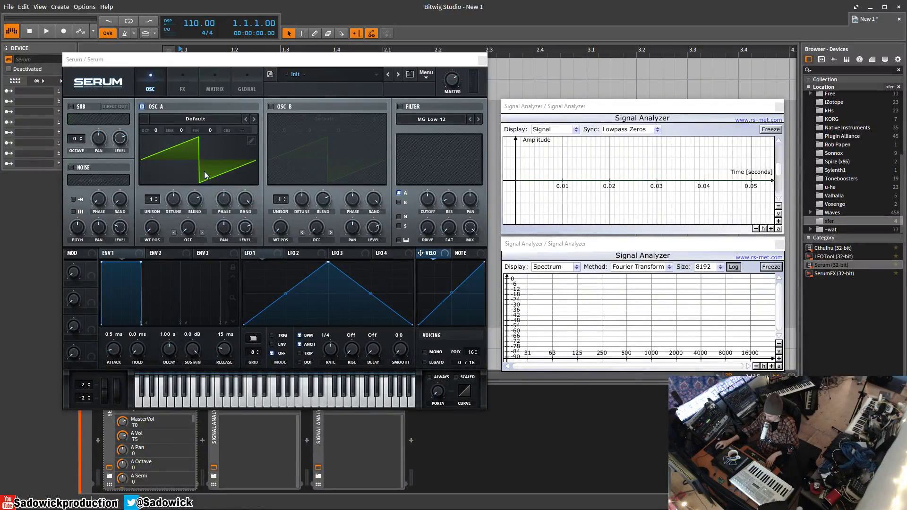
- Focus the Serum window and step Oscillator A's wavetable from Default to Acid
left_click(143, 104)
left_click(271, 106)
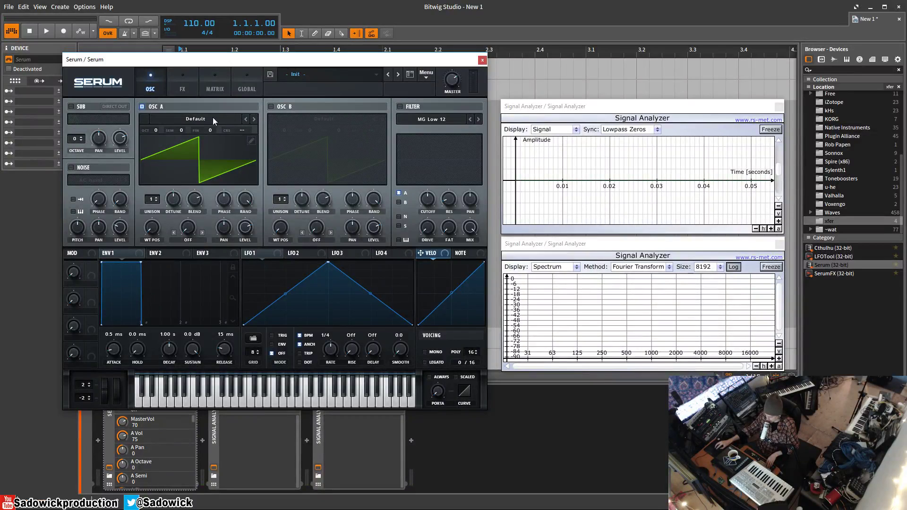
- Step Oscillator A through the next wavetables until it reaches Basic Mini
left_click(253, 121)
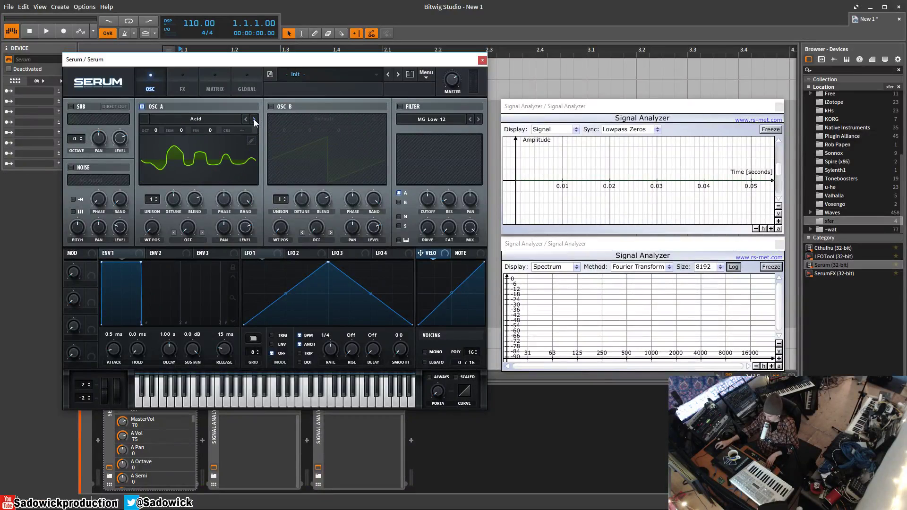
left_click(254, 119)
left_click(254, 119)
left_click(254, 119)
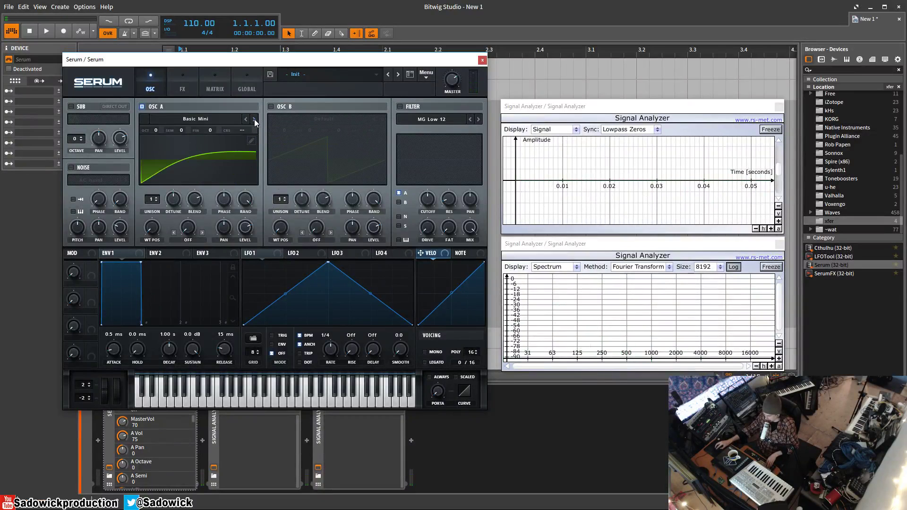
- Load the Spectral > Monster 1 [SL] wavetable into Oscillator A
left_click(152, 121)
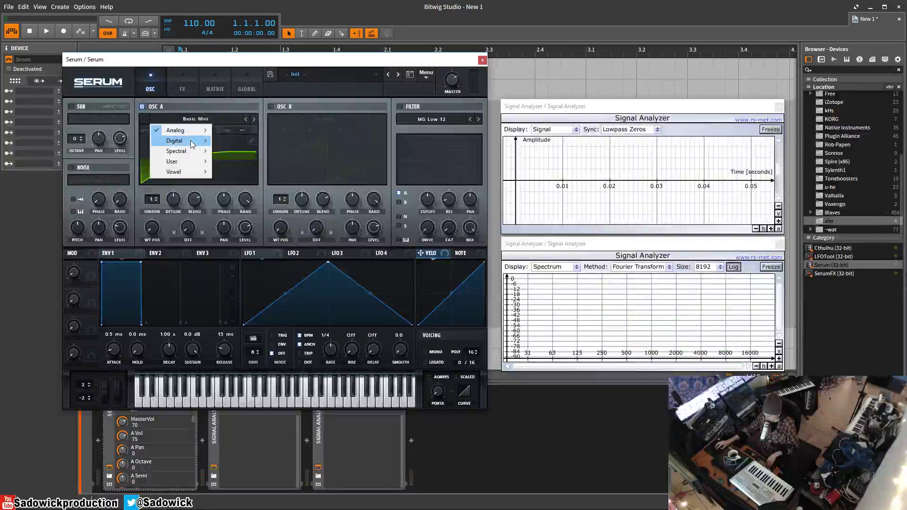
mouse_move(192, 144)
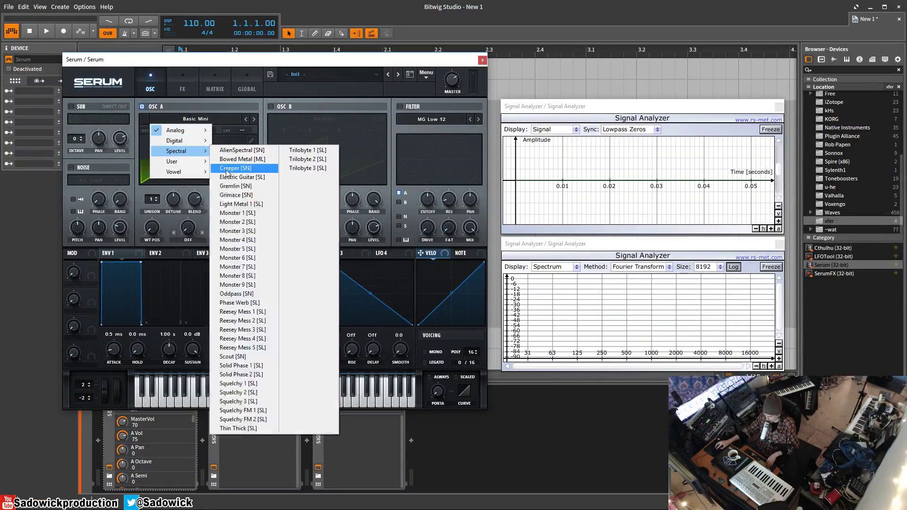
left_click(238, 213)
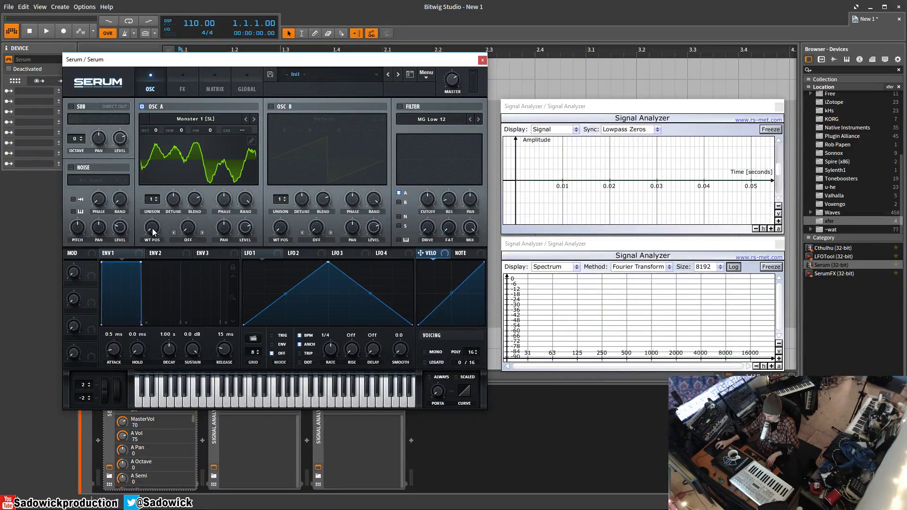
- Sweep the wavetable position to 256 and back to 1, toggling the 2D/3D display
left_click(176, 168)
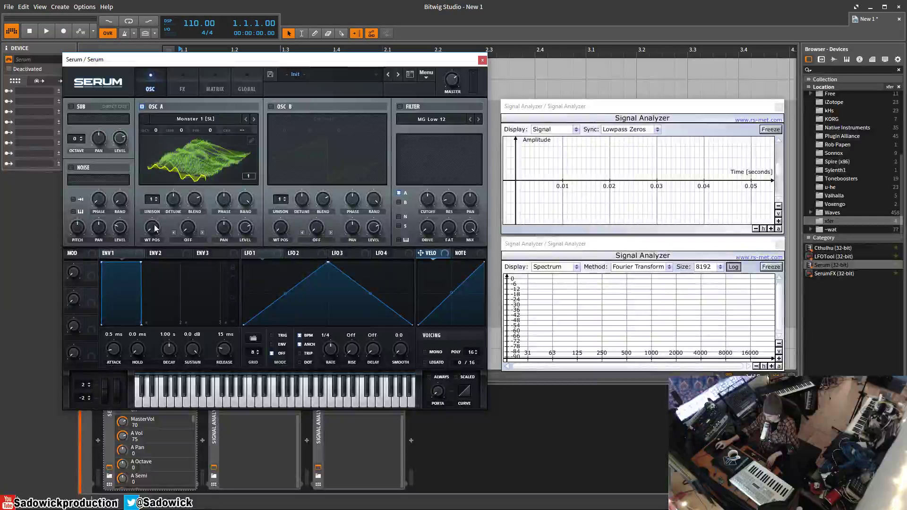
left_click_drag(152, 228, 157, 145)
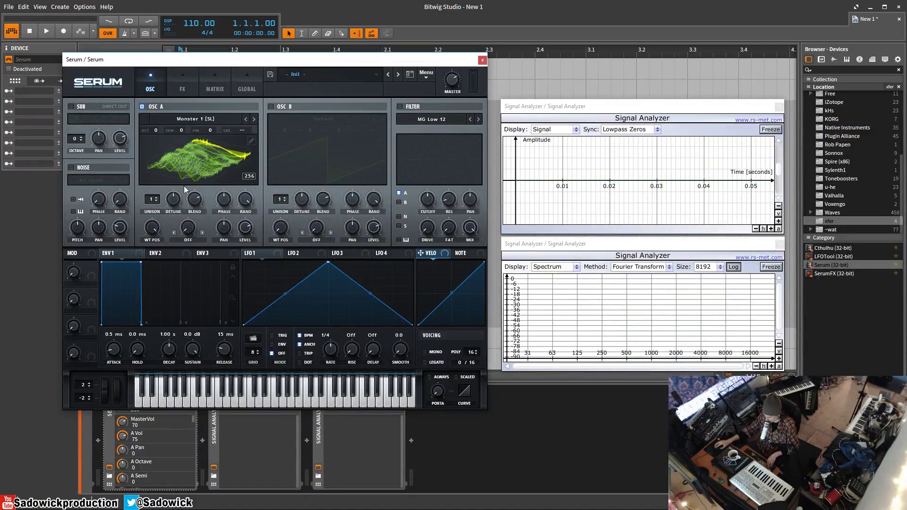
double_click(152, 228)
left_click(203, 181)
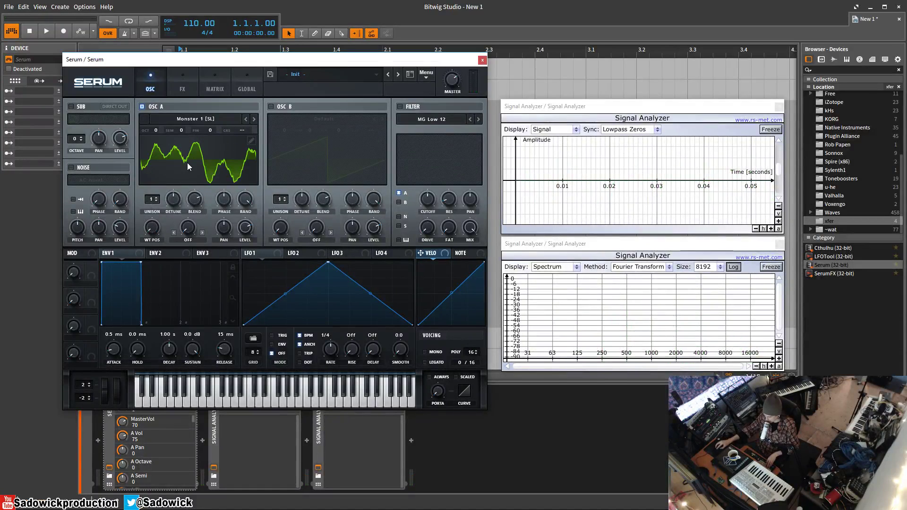
left_click(188, 163)
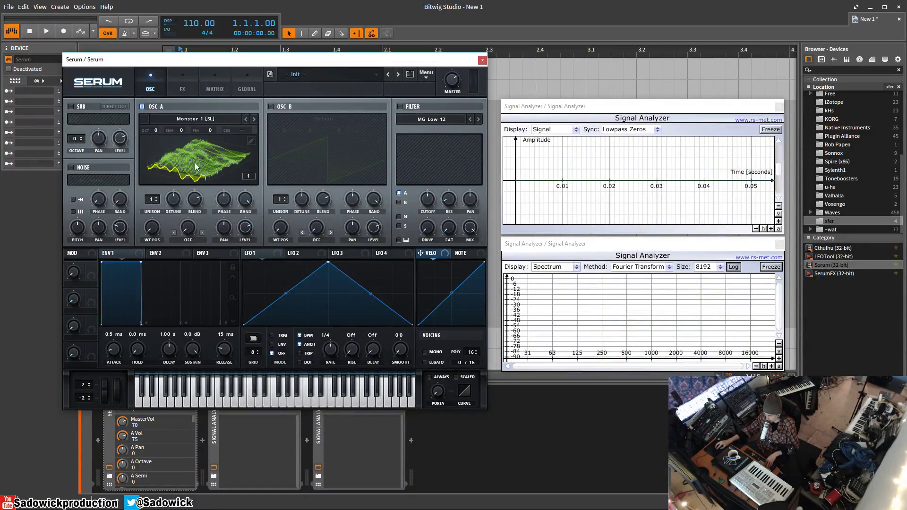
left_click(191, 177)
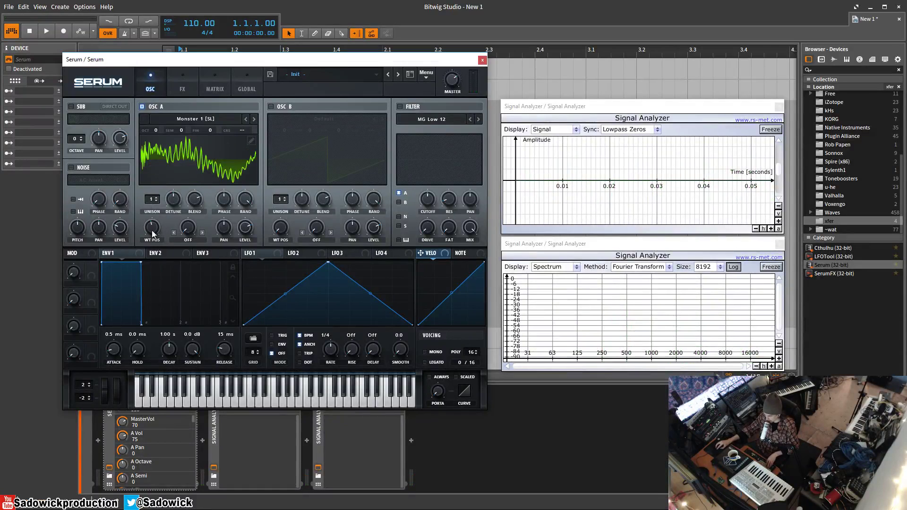
left_click_drag(151, 231, 159, 248)
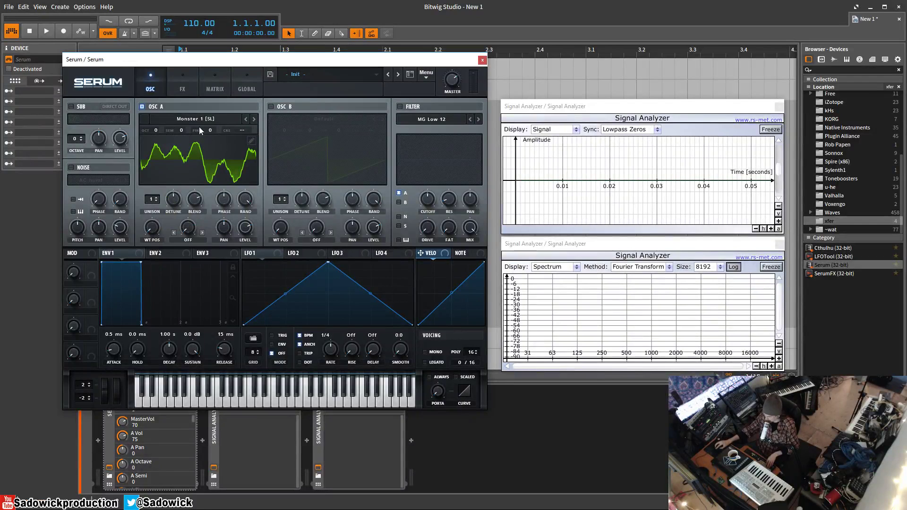
- Re-initialise the patch and load the Analog > Basic Mg wavetable into Oscillator A
left_click(429, 77)
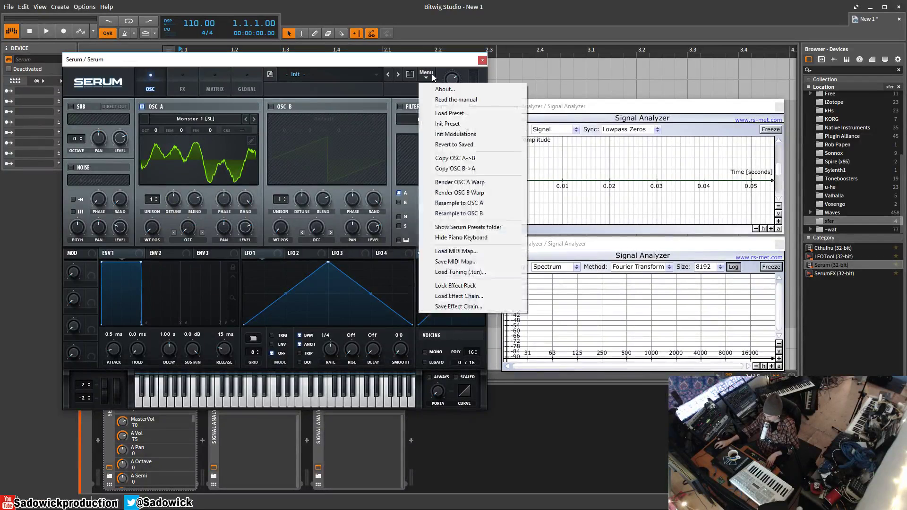
left_click(447, 124)
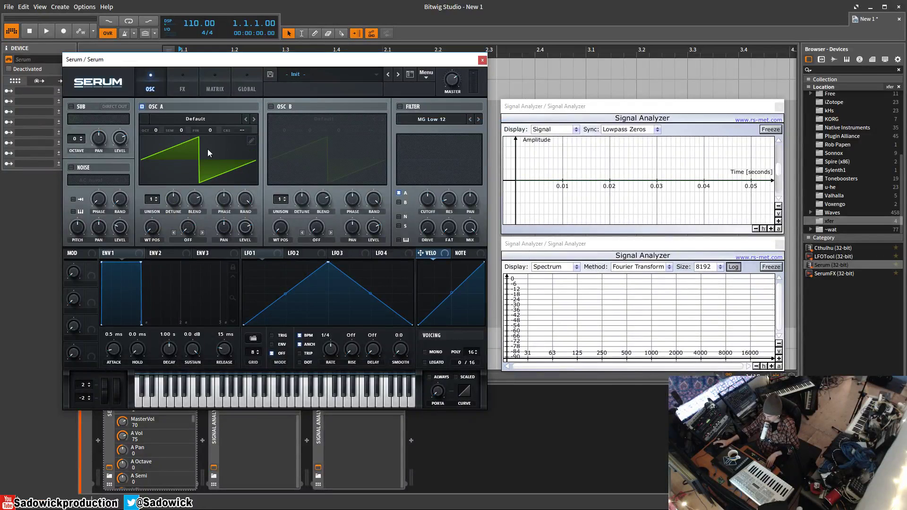
left_click(207, 118)
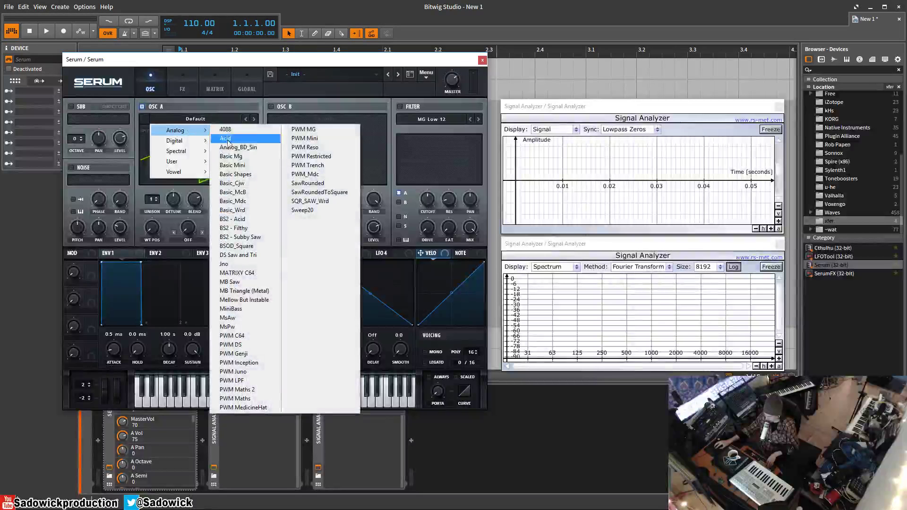
left_click(245, 157)
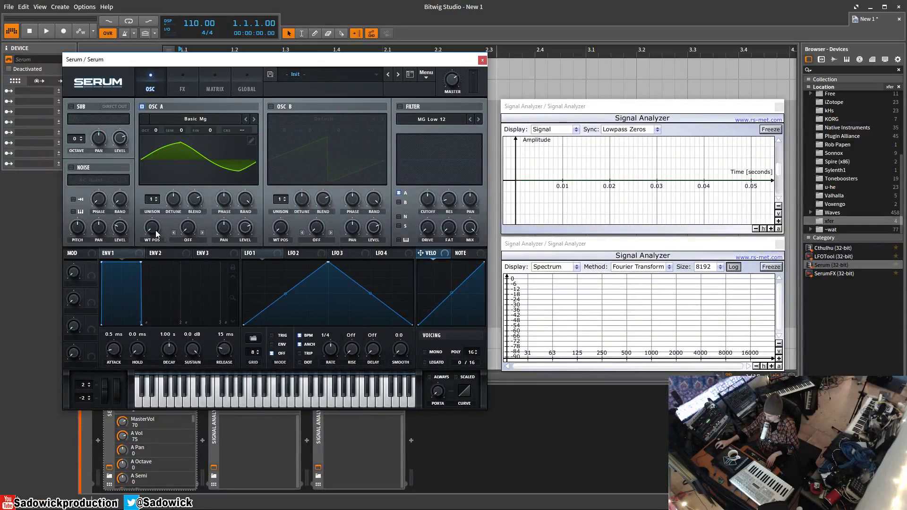
- Sweep Basic Mg's position to 31 and back, toggle 3D, then Init Preset again
left_click_drag(155, 231, 160, 140)
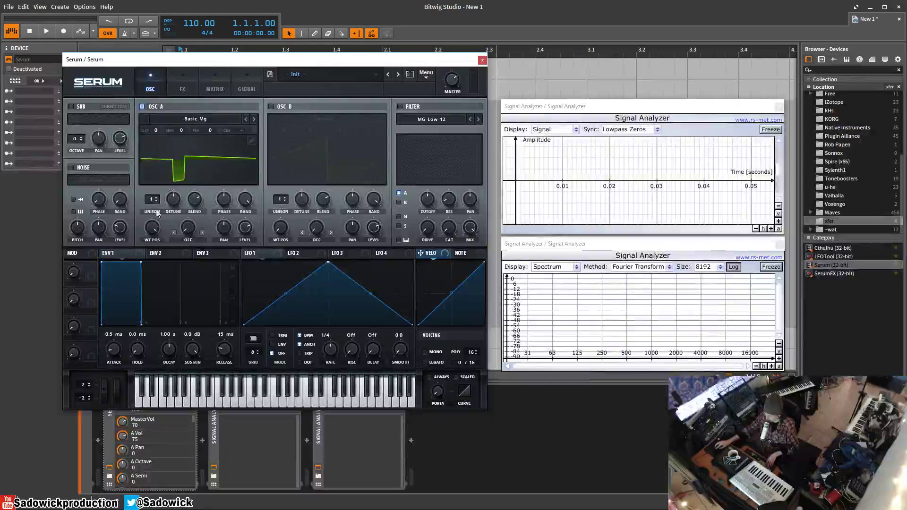
left_click_drag(155, 217, 146, 363)
left_click(193, 145)
left_click(198, 156)
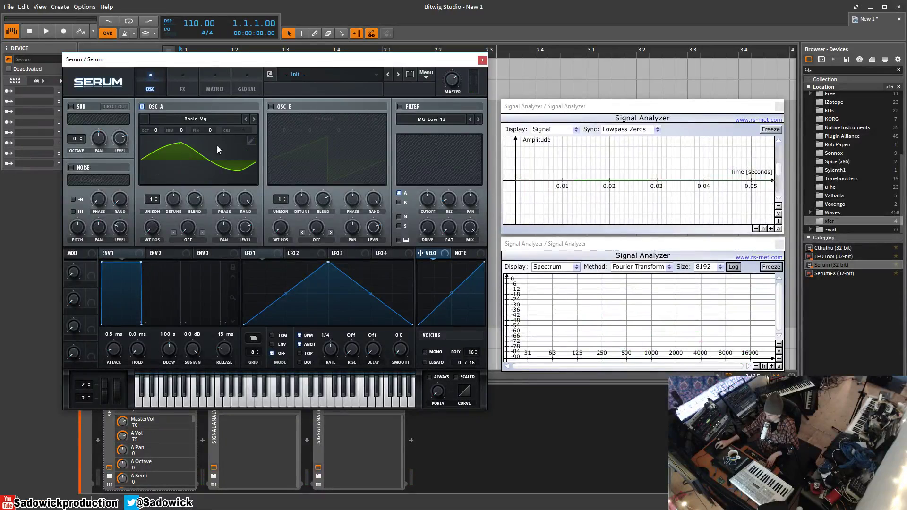
left_click(426, 74)
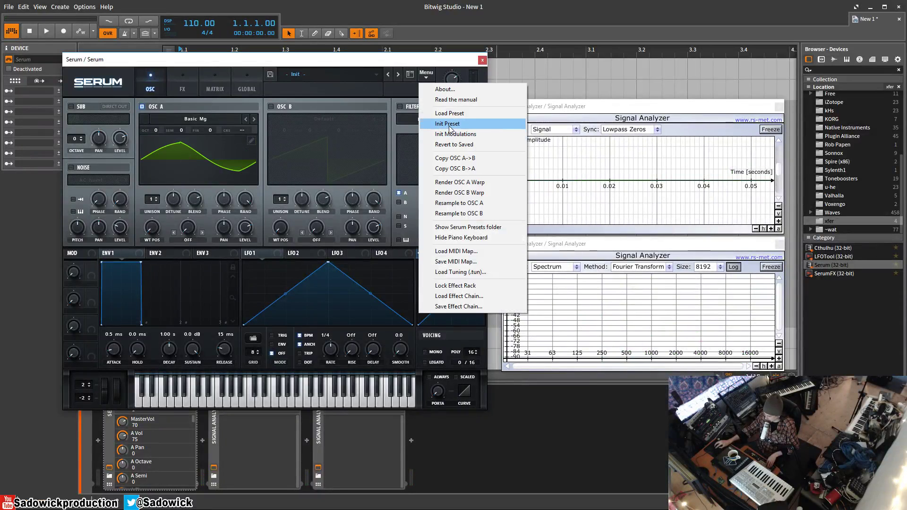
left_click(449, 124)
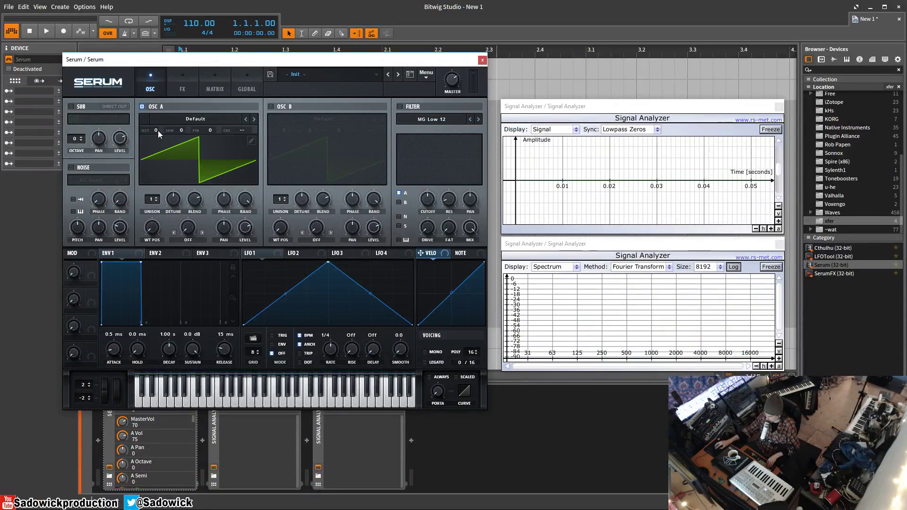
left_click_drag(157, 130, 188, 132)
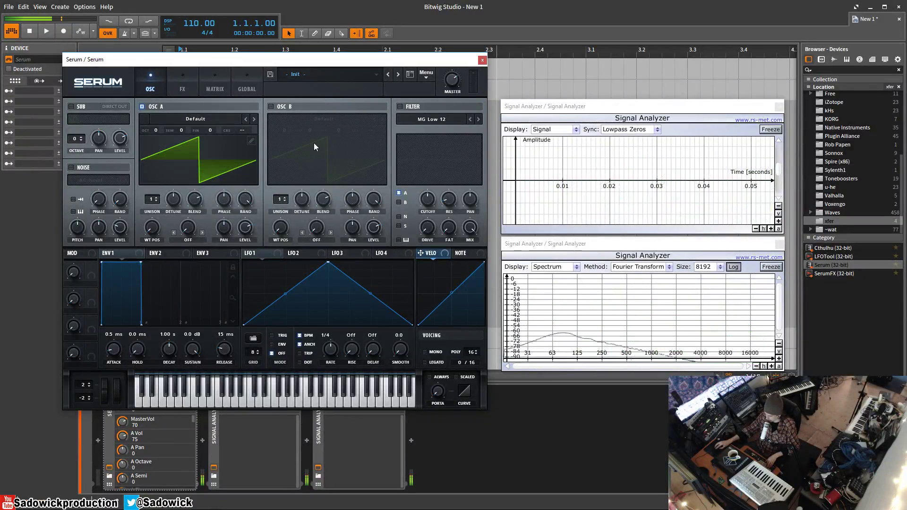
mouse_move(209, 131)
left_mouse_down()
mouse_move(218, 149)
mouse_move(217, 121)
mouse_move(209, 132)
left_mouse_up()
double_click(210, 130)
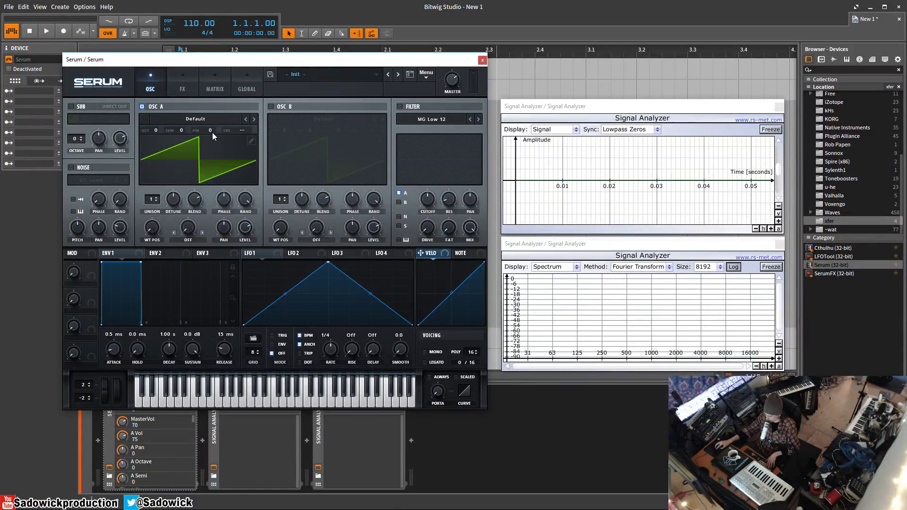
mouse_move(245, 134)
left_mouse_down()
mouse_move(237, 91)
mouse_move(241, 134)
left_mouse_up()
double_click(241, 130)
- Open Oscillator A's wavetable editor and close it again
left_click(251, 141)
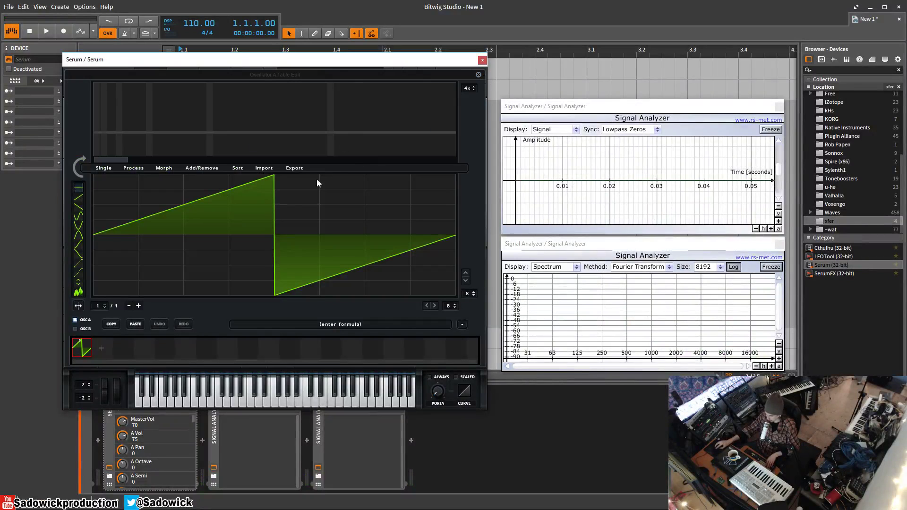
left_click(478, 74)
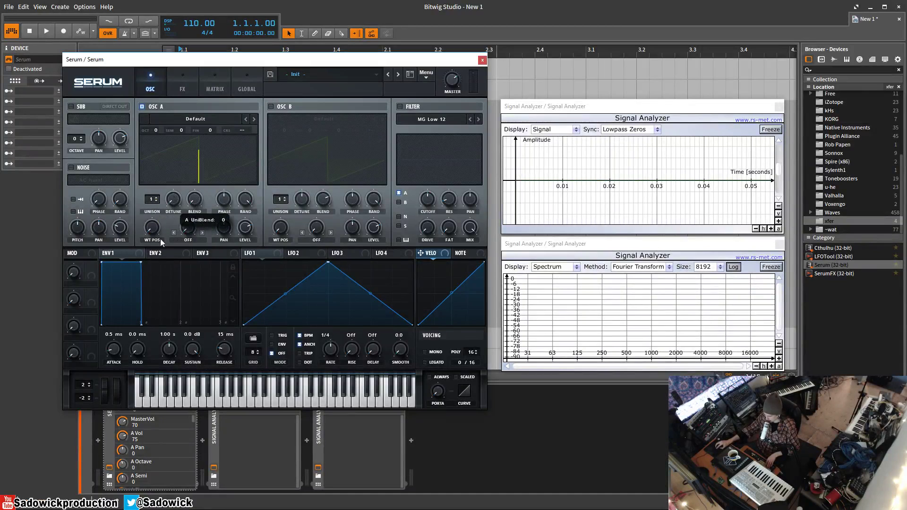
- Try Oscillator A at 8 and 16 unison voices with blend 100 then 73, settling on 5 voices
left_click_drag(152, 199, 156, 129)
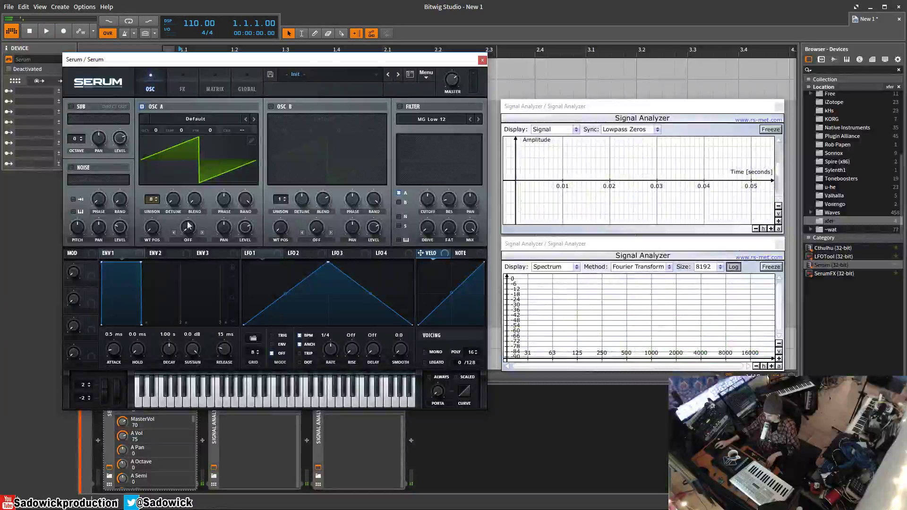
left_click_drag(152, 199, 152, 255)
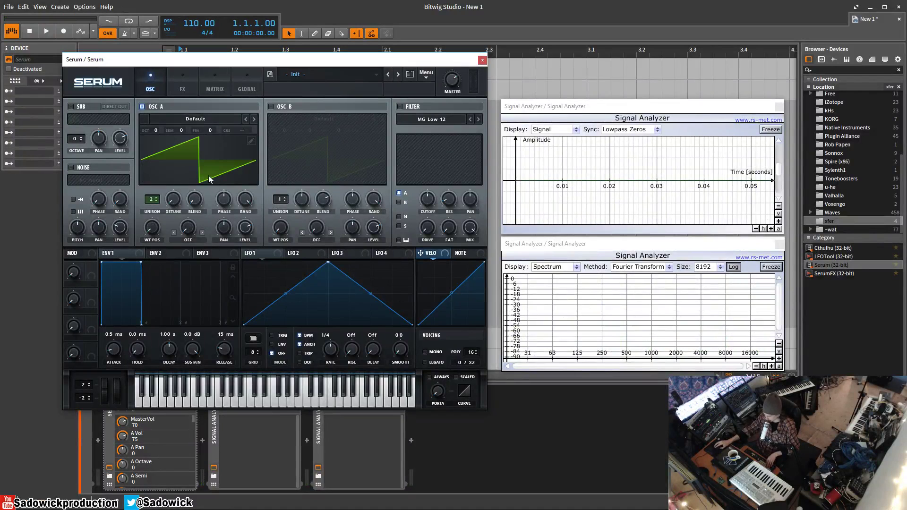
left_click_drag(194, 203, 178, 173)
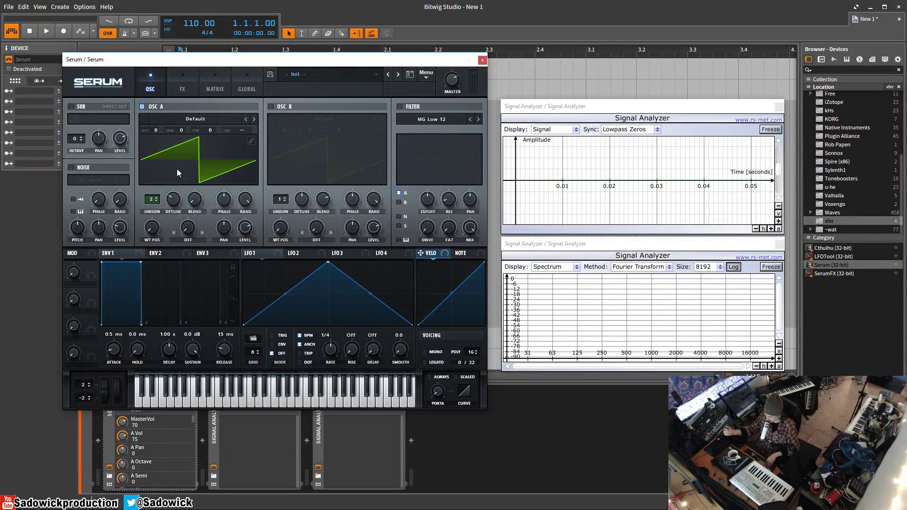
left_click_drag(194, 200, 208, 136)
left_click_drag(152, 199, 159, 165)
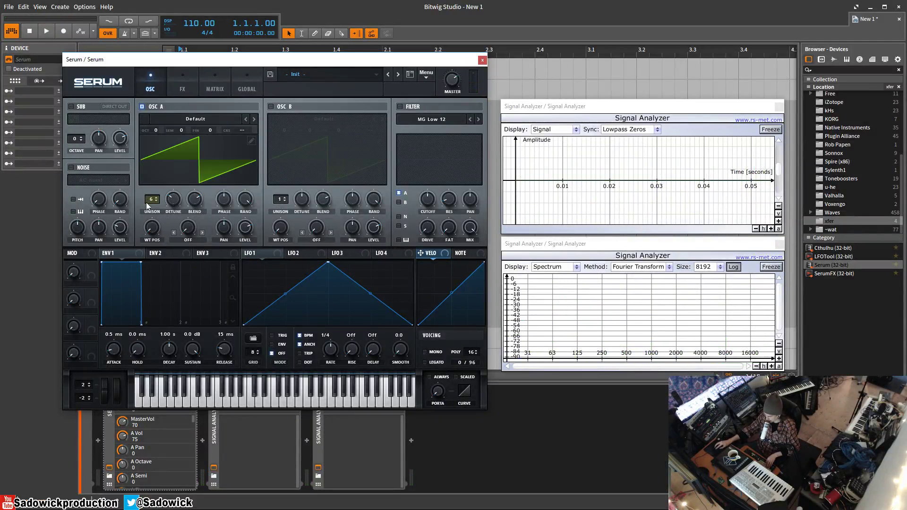
left_click_drag(150, 206, 152, 209)
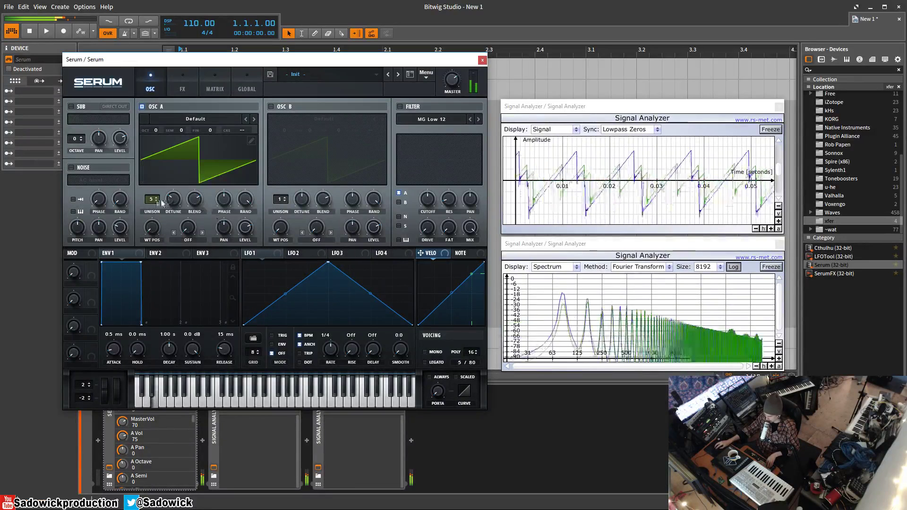
- Raise unison to 7, sweep blend 0 to 78, detune 0.25, then reset unison and set 2 voices
left_click_drag(152, 204, 153, 198)
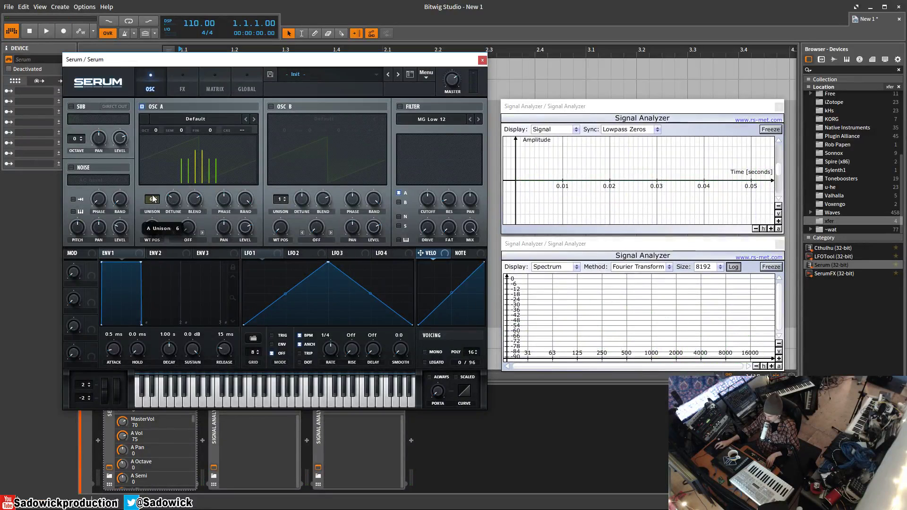
scroll(153, 198, "up", 1)
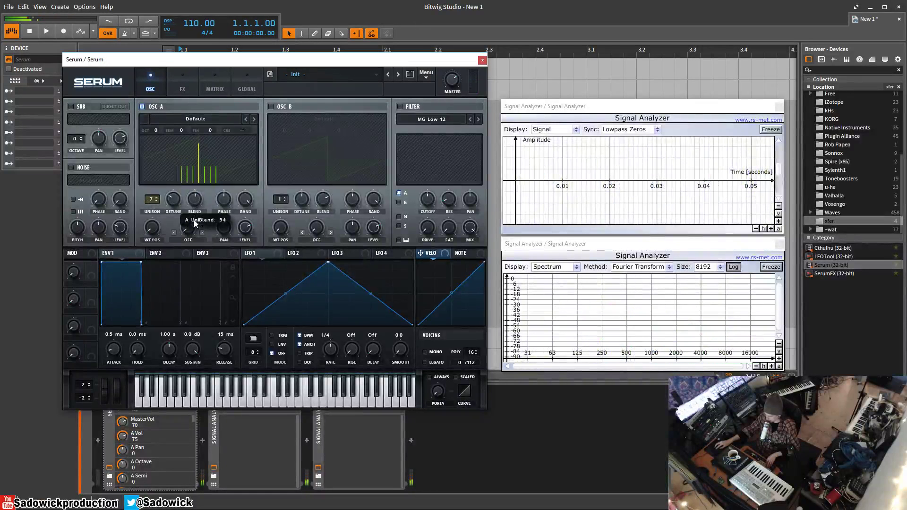
left_click_drag(197, 202, 190, 301)
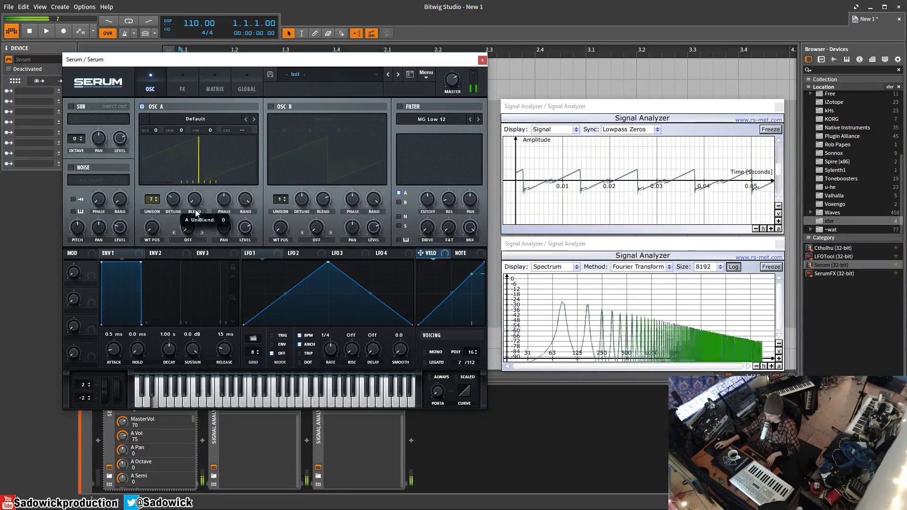
left_click_drag(197, 213, 199, 118)
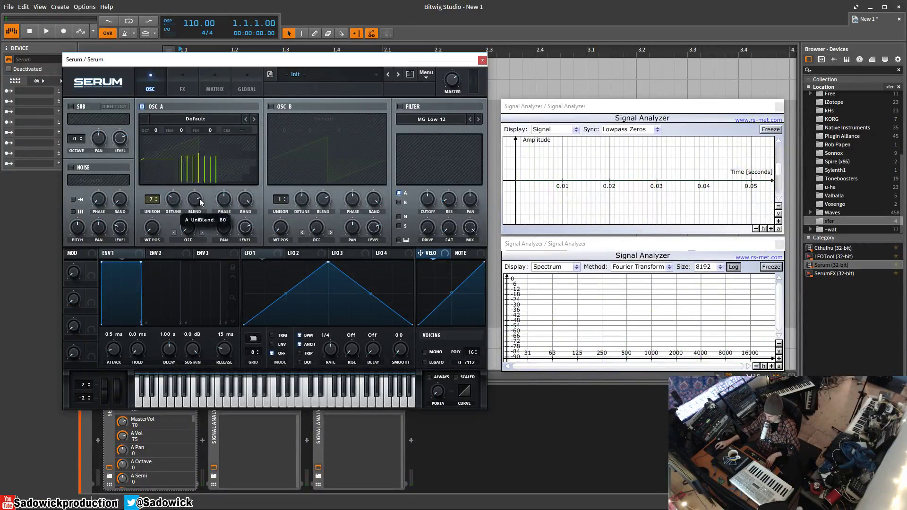
left_click_drag(179, 199, 180, 179)
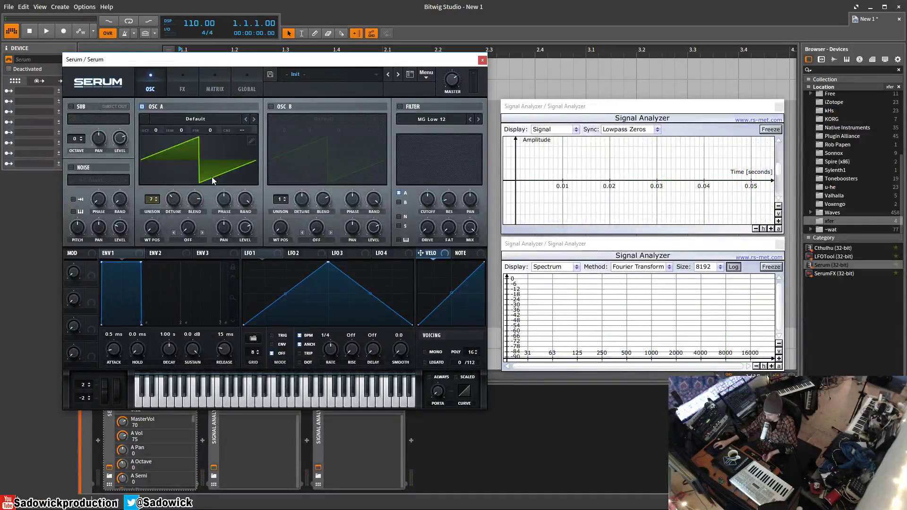
double_click(151, 201)
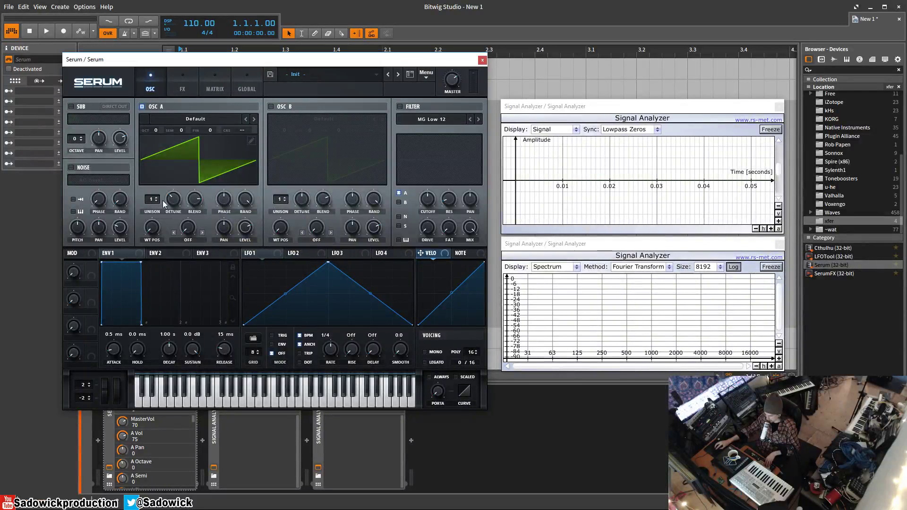
left_click_drag(152, 203, 153, 201)
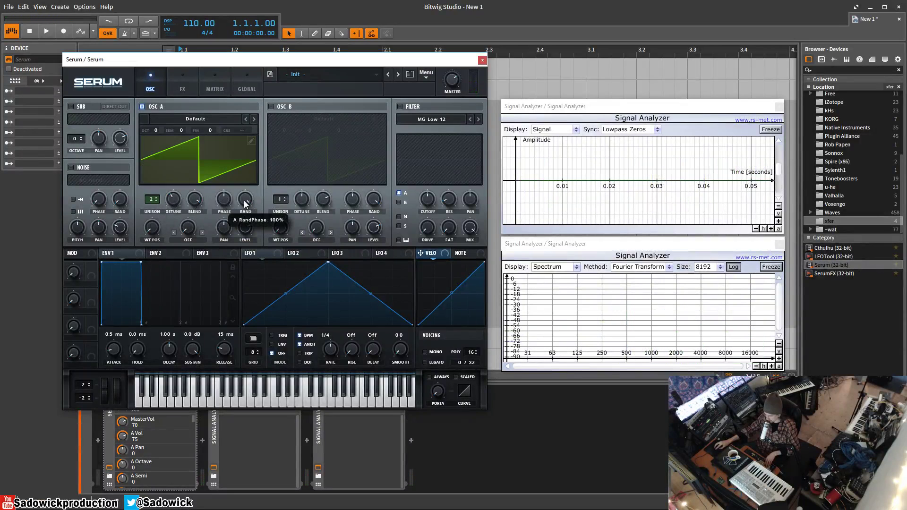
- Set Oscillator A's random phase to 68% and phase to 93, then 7 unison voices at detune 0.04
mouse_move(245, 205)
left_mouse_down()
mouse_move(236, 327)
mouse_move(240, 287)
left_mouse_up()
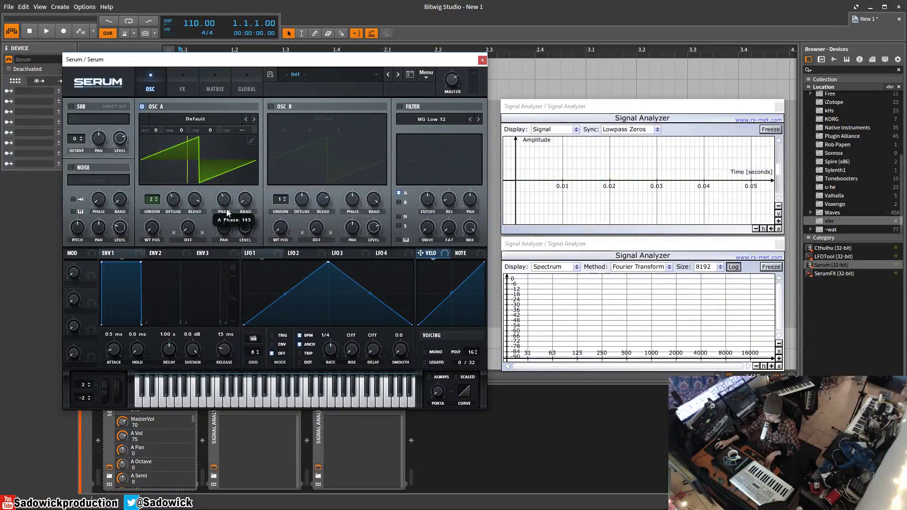
left_click_drag(227, 213, 226, 228)
left_click_drag(155, 202, 160, 162)
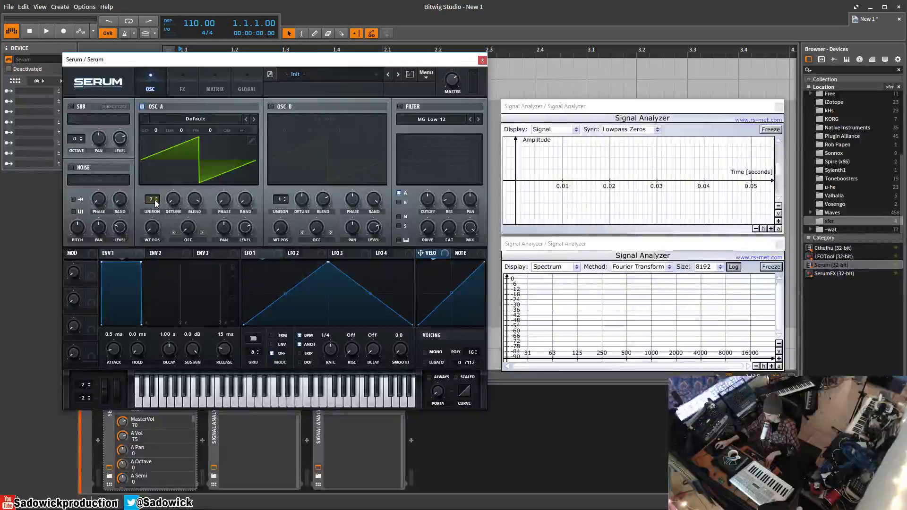
left_click_drag(180, 195, 177, 181)
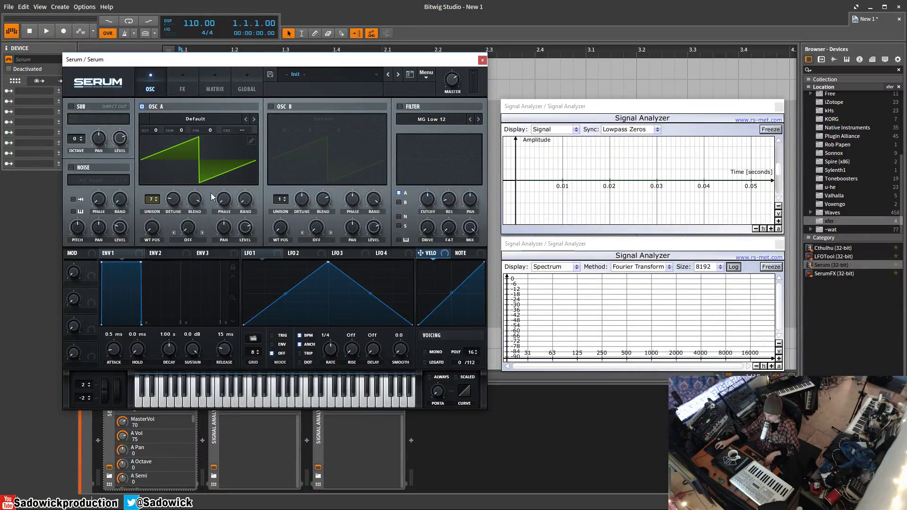
- Drop Oscillator A to one voice, enable Oscillator B, set its phase to 114 and reset its random phase
left_click_drag(160, 196, 143, 242)
left_click(271, 107)
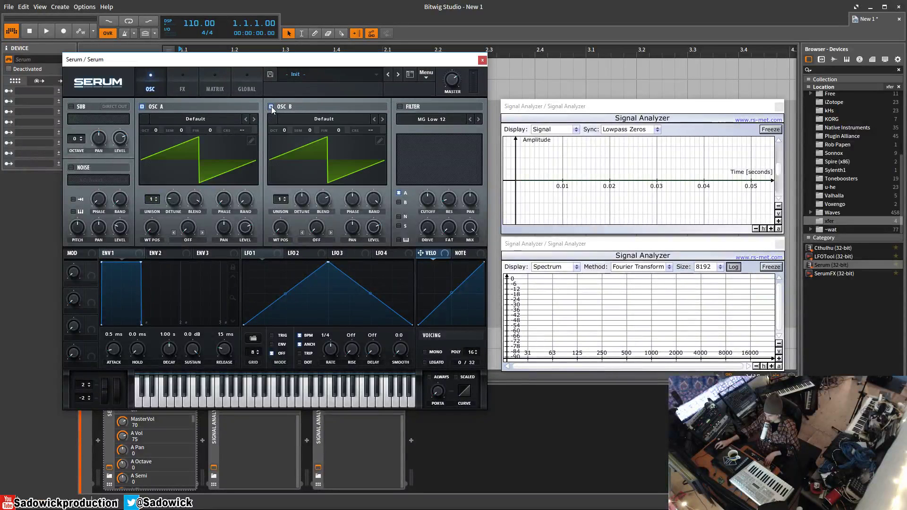
left_click_drag(352, 198, 351, 273)
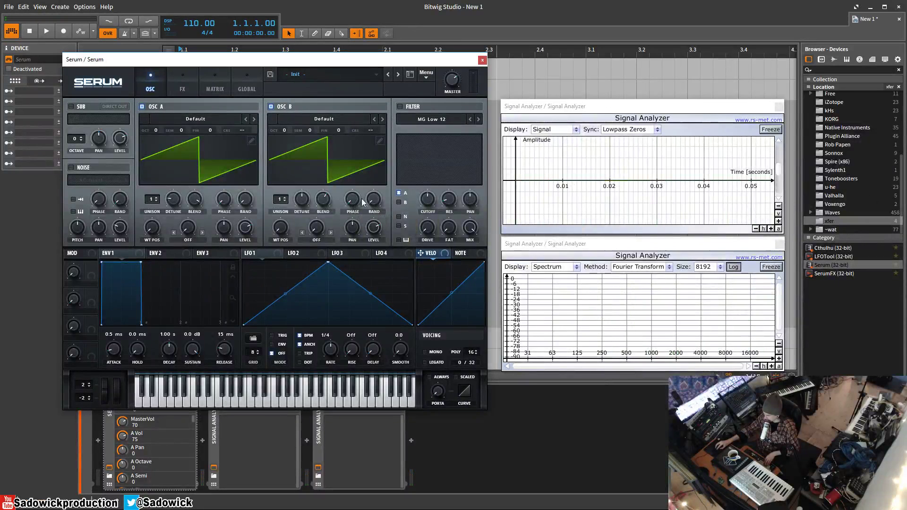
left_click_drag(357, 202, 362, 178)
left_click_drag(353, 209, 359, 209)
left_click_drag(384, 207, 384, 204)
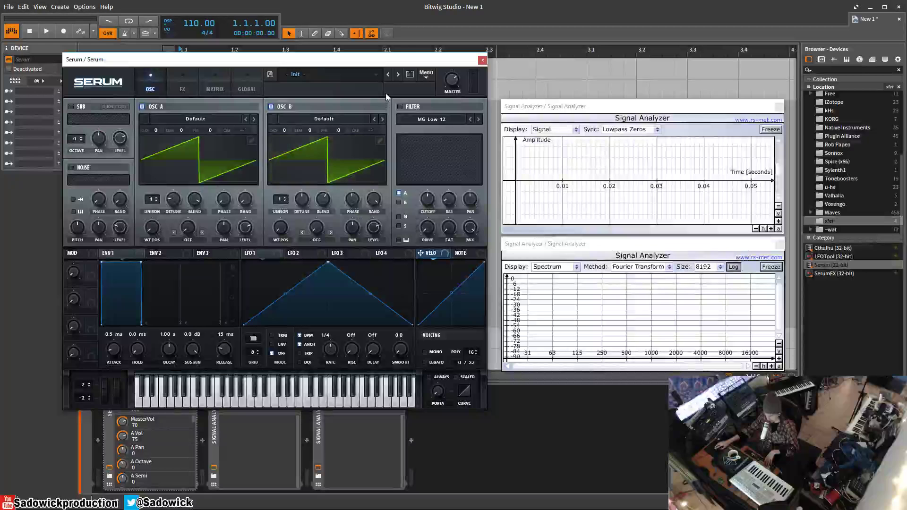
double_click(377, 204)
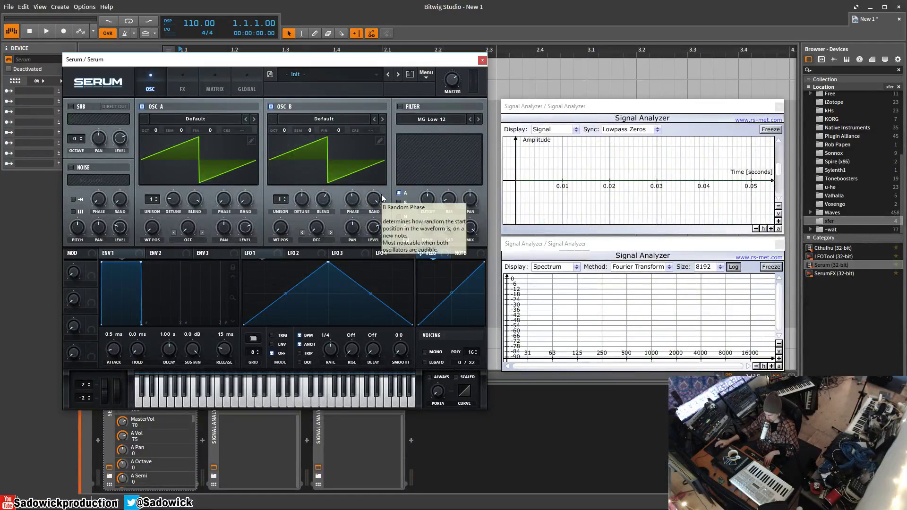
- Switch off Oscillator B, load Basic Shapes into Oscillator A, sweep saw to sine, and show 3D
left_click(271, 107)
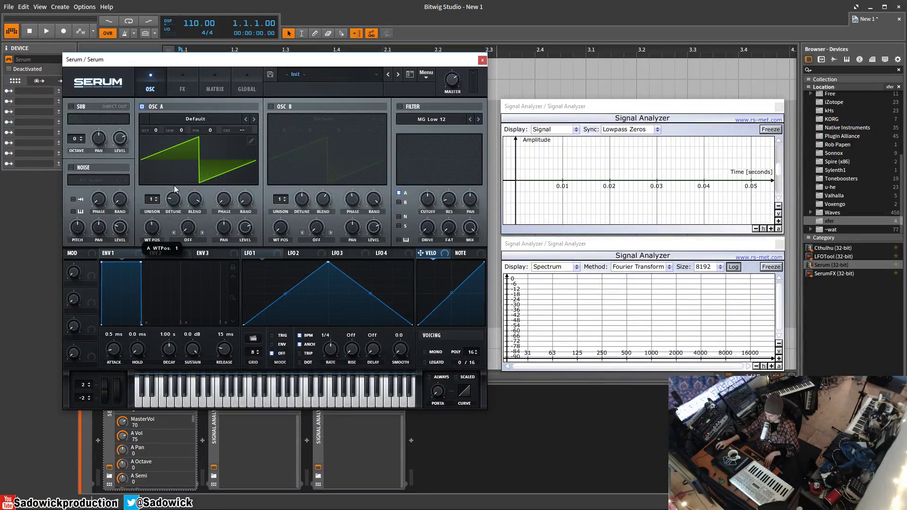
left_click(215, 123)
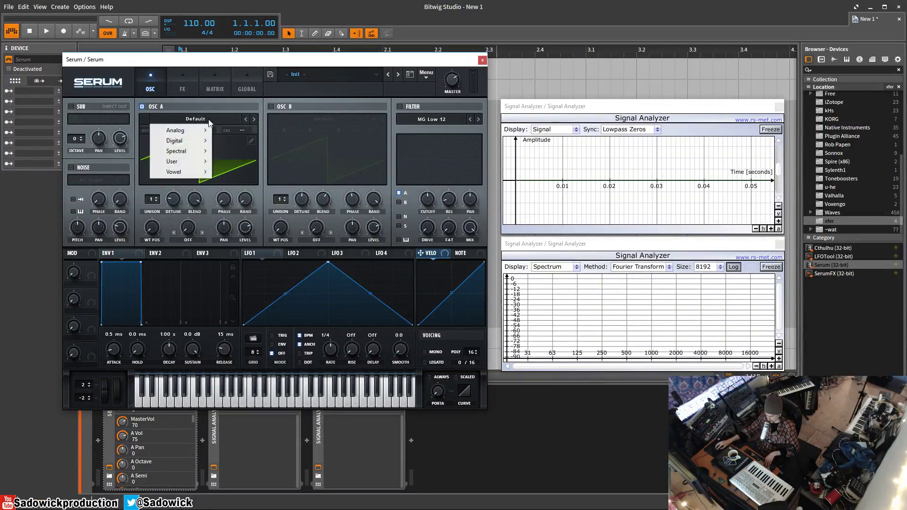
mouse_move(183, 130)
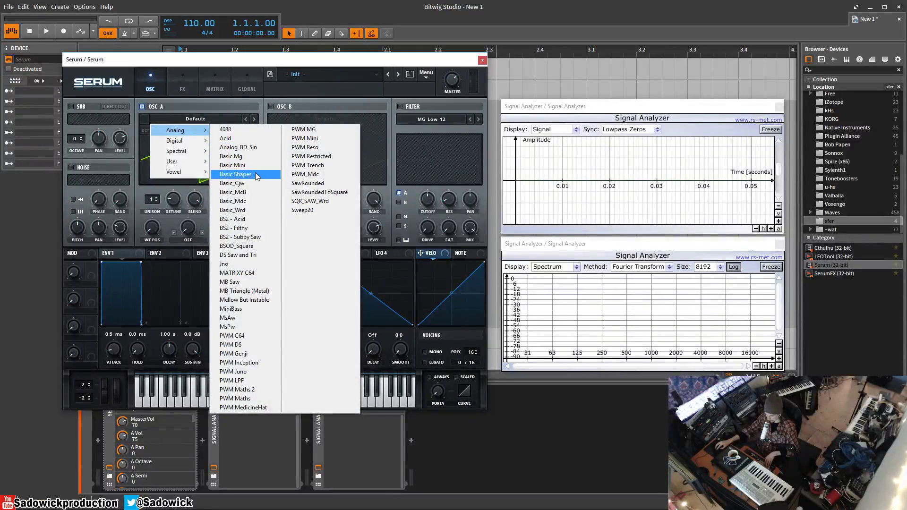
left_click(241, 176)
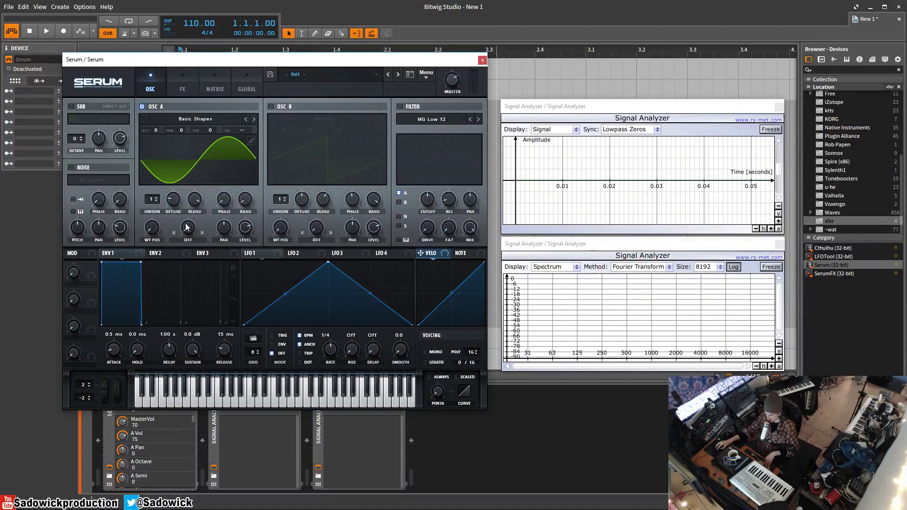
left_click_drag(155, 233, 158, 141)
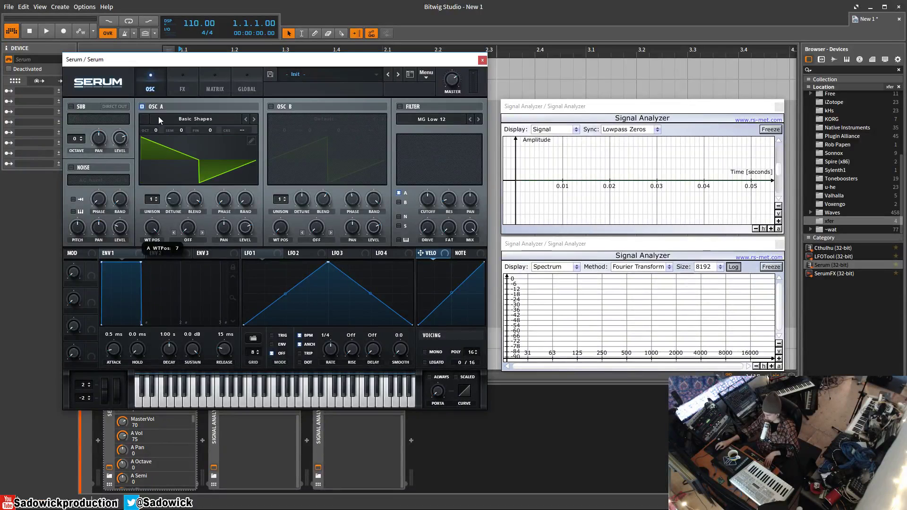
left_click_drag(158, 116, 161, 238)
left_click(191, 164)
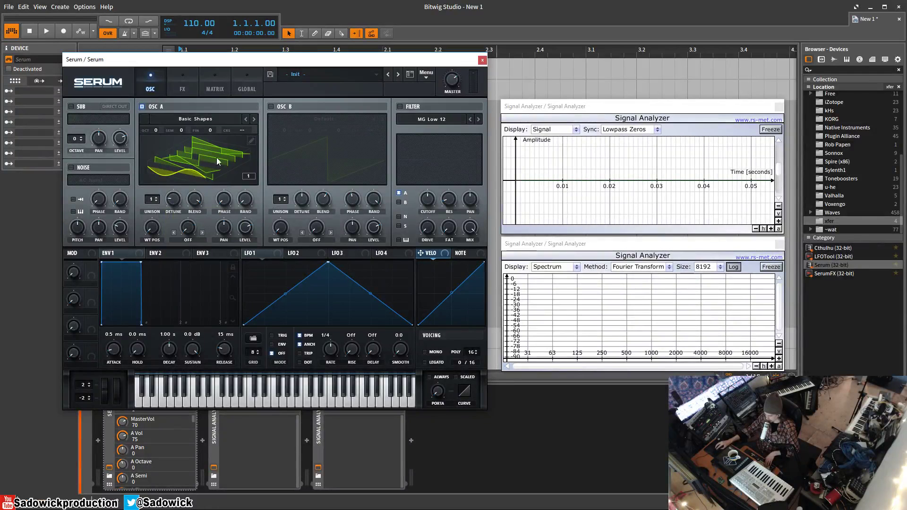
- Load Spectral > Monster 1 [SL] into Oscillator A, toggle 2D/3D, and set wavetable position 256
left_click(202, 122)
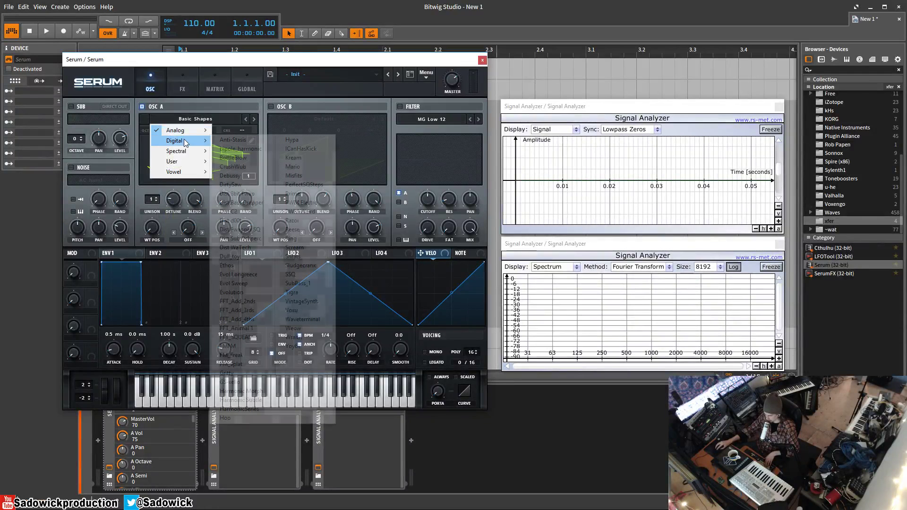
mouse_move(179, 151)
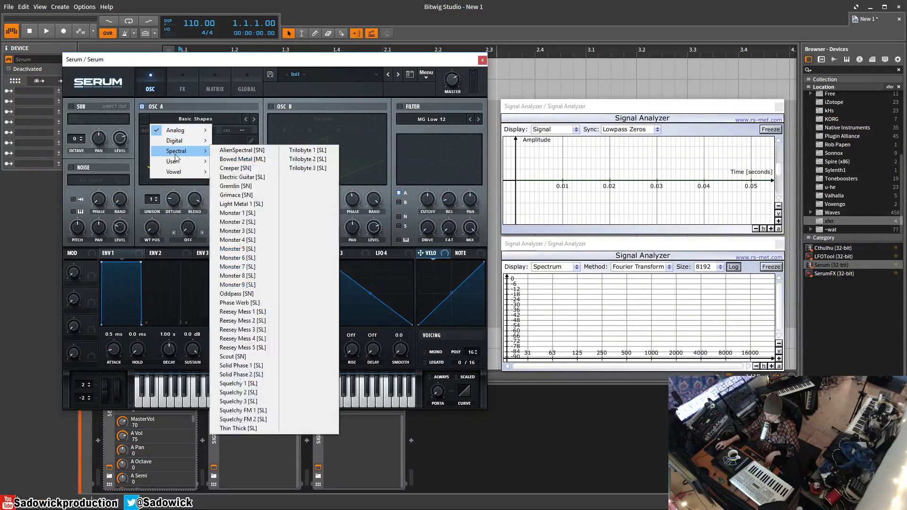
left_click(240, 213)
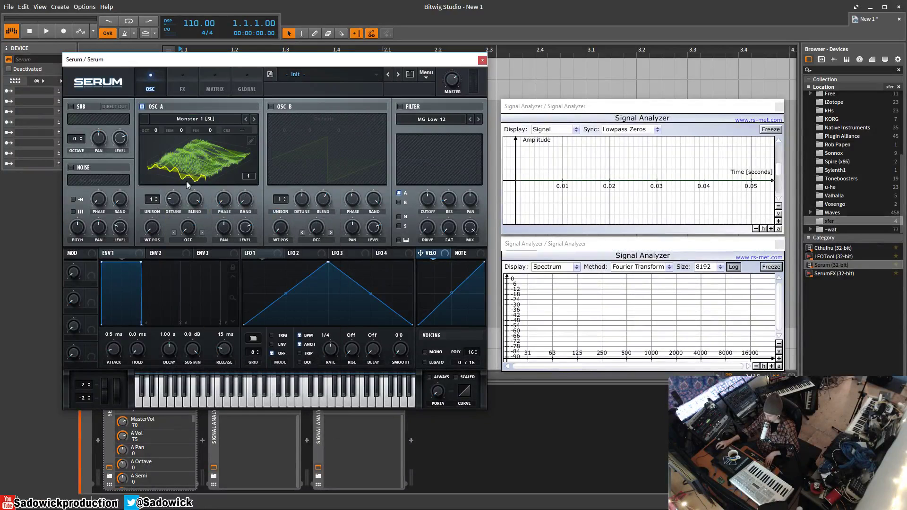
left_click(191, 164)
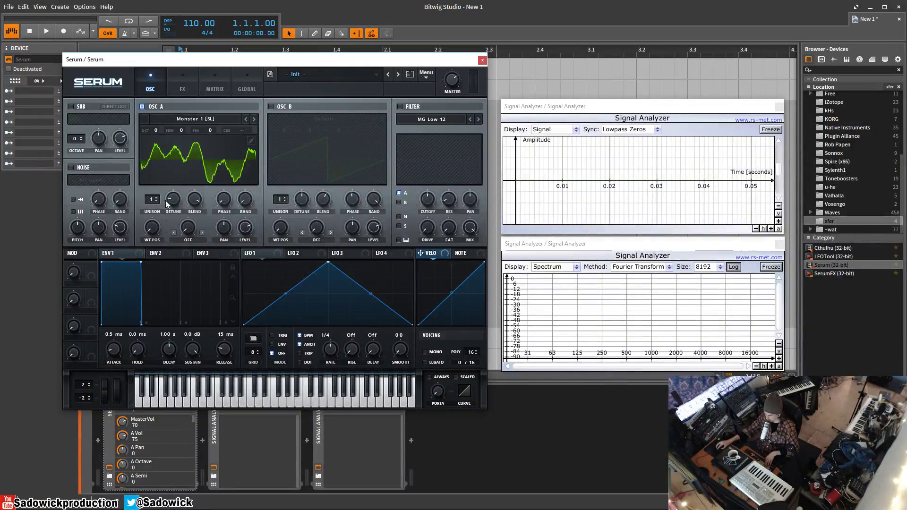
left_click(210, 164)
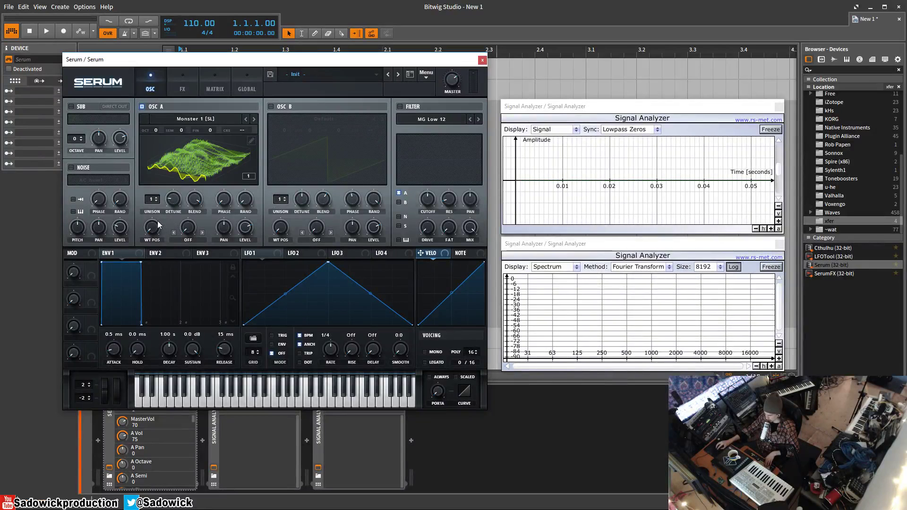
left_click_drag(150, 227, 149, 186)
- Scan the Monster wavetable's frames in flat view and set OSC A's warp mode to Bend +
left_click(192, 163)
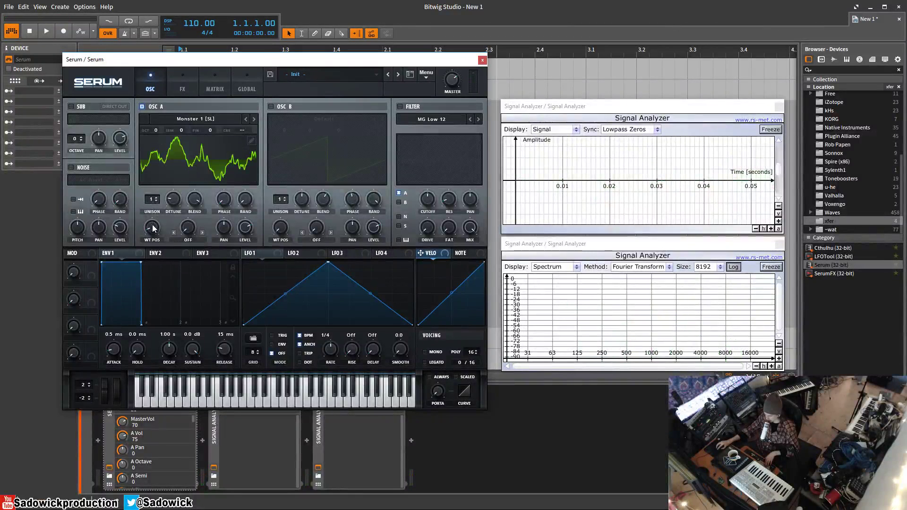
left_click_drag(153, 230, 138, 245)
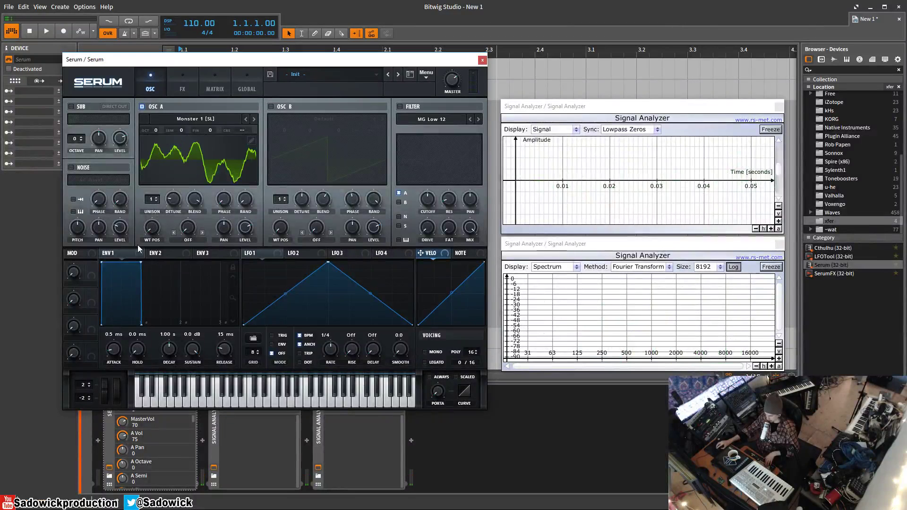
left_click(188, 237)
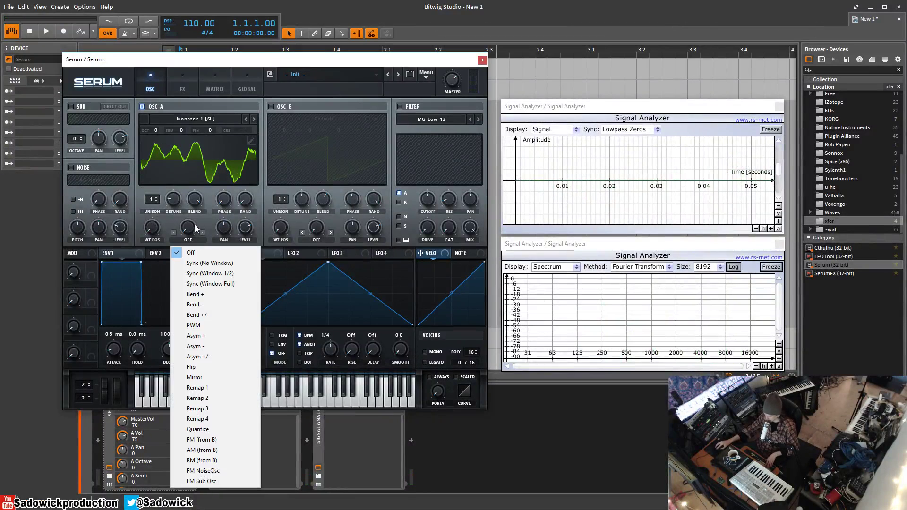
left_click(211, 292)
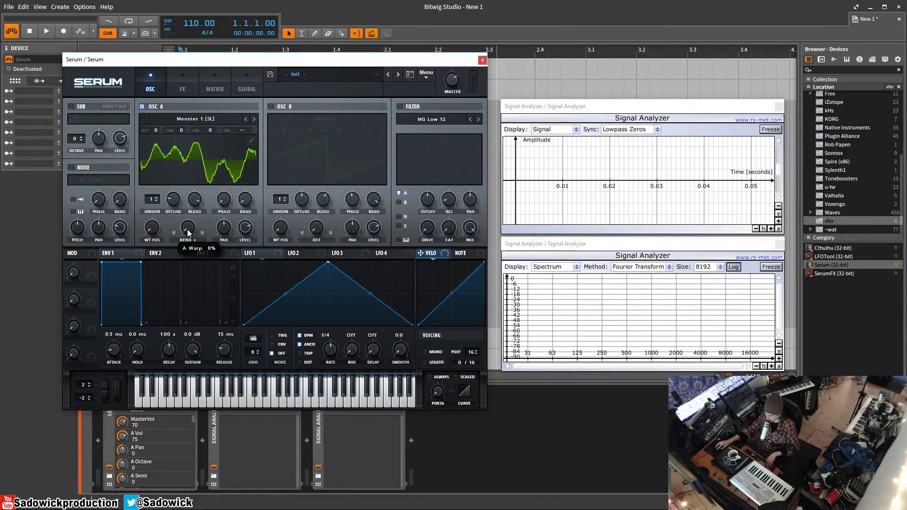
left_click(169, 141)
- Load the Analog Basic Shapes wavetable and bend its sine with 86% warp
left_click(210, 119)
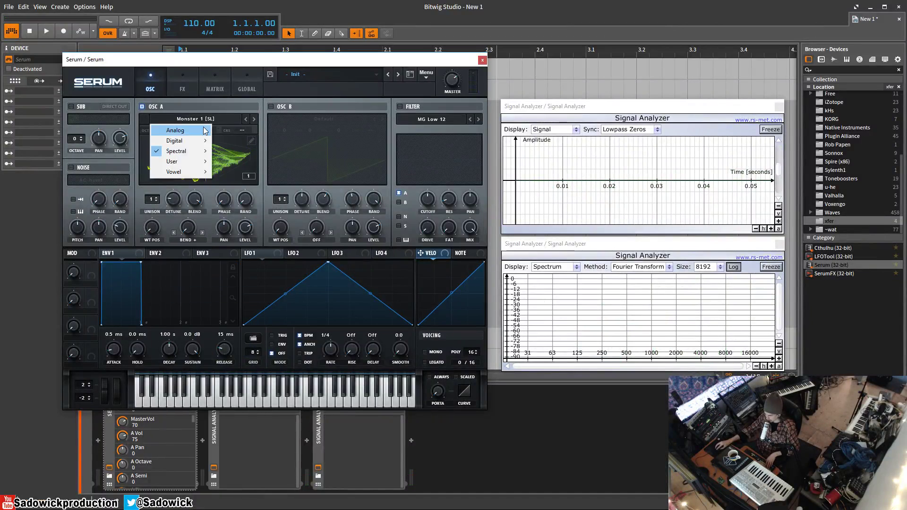
mouse_move(203, 130)
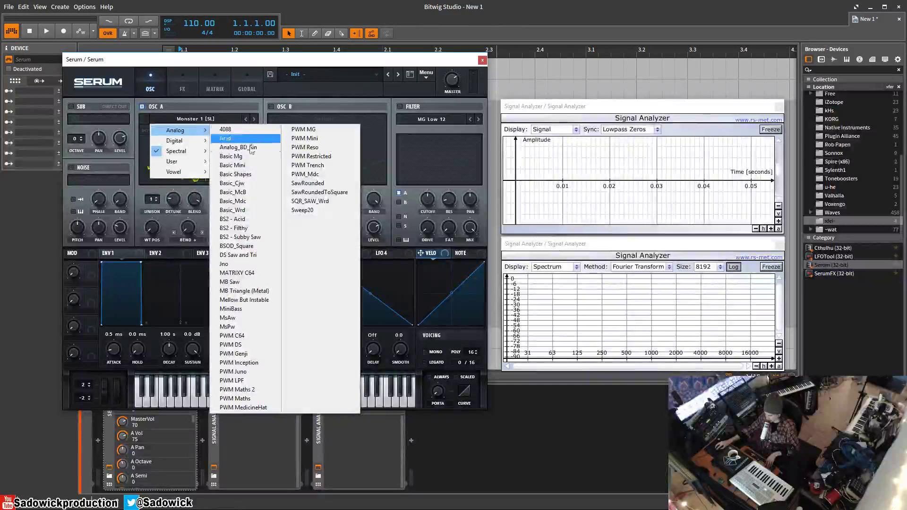
left_click(235, 174)
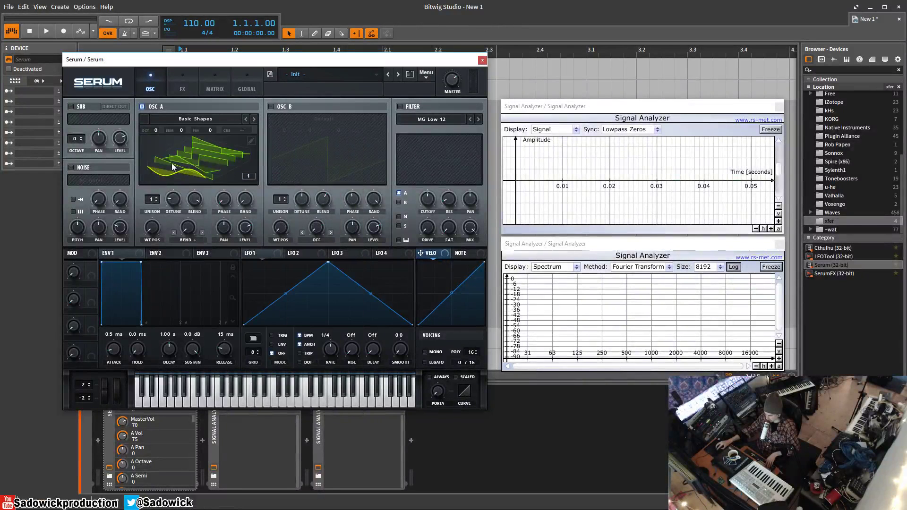
left_click(176, 162)
mouse_move(189, 235)
left_mouse_down()
mouse_move(194, 126)
mouse_move(221, 93)
mouse_move(181, 288)
mouse_move(197, 236)
left_mouse_up()
- Switch OSC A's warp to Asym + at 81%, set Unison to 2 voices, and pan fully left
left_click(197, 238)
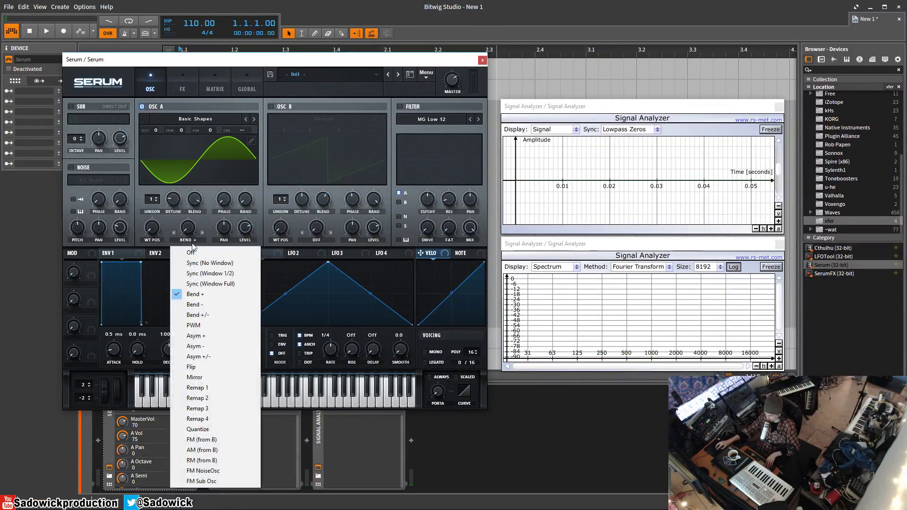
left_click(213, 335)
mouse_move(188, 229)
left_mouse_down()
mouse_move(201, 145)
mouse_move(180, 124)
mouse_move(187, 222)
left_mouse_up()
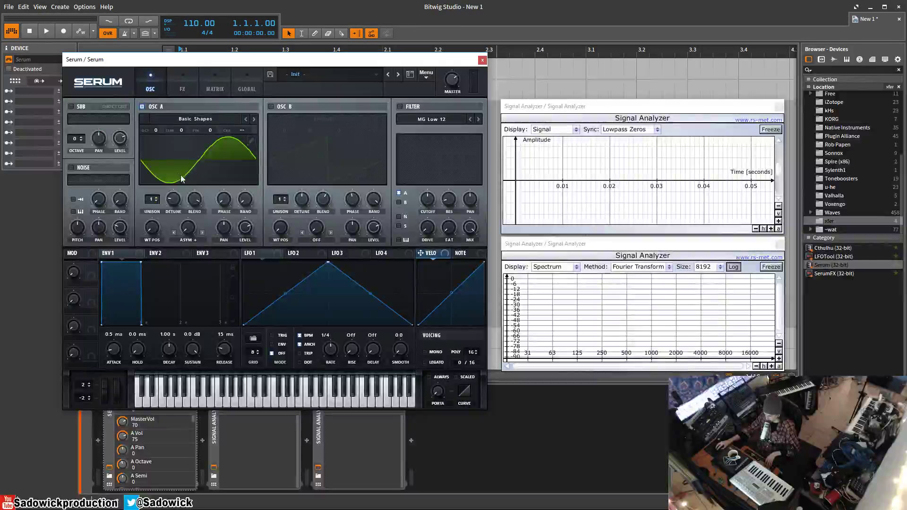
left_click_drag(154, 202, 154, 203)
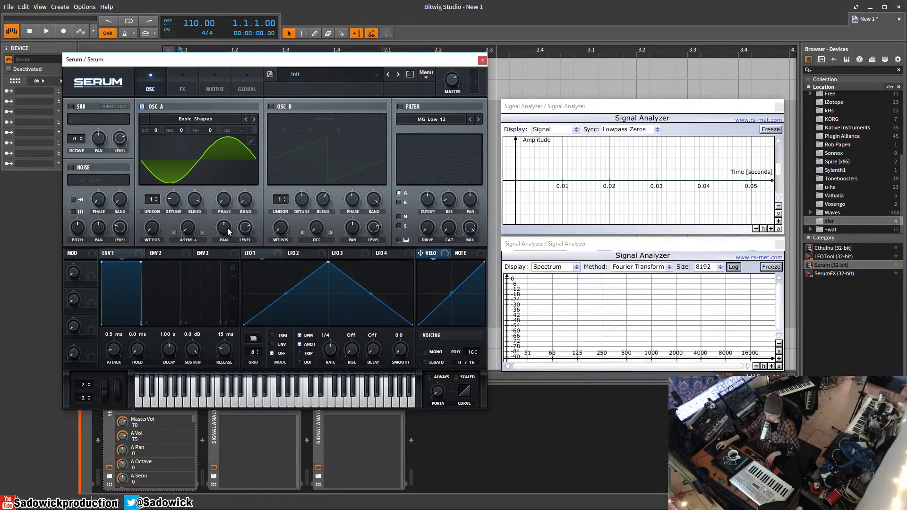
left_click_drag(228, 230, 219, 283)
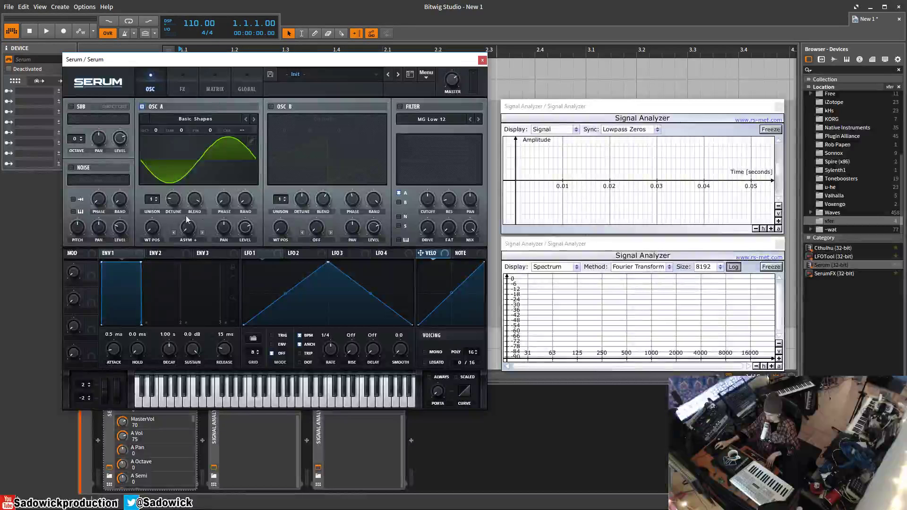
- In OSC A's wavetable editor, draw a grid-snapped wave, then set grid to 0 and draw freehand
left_click(251, 140)
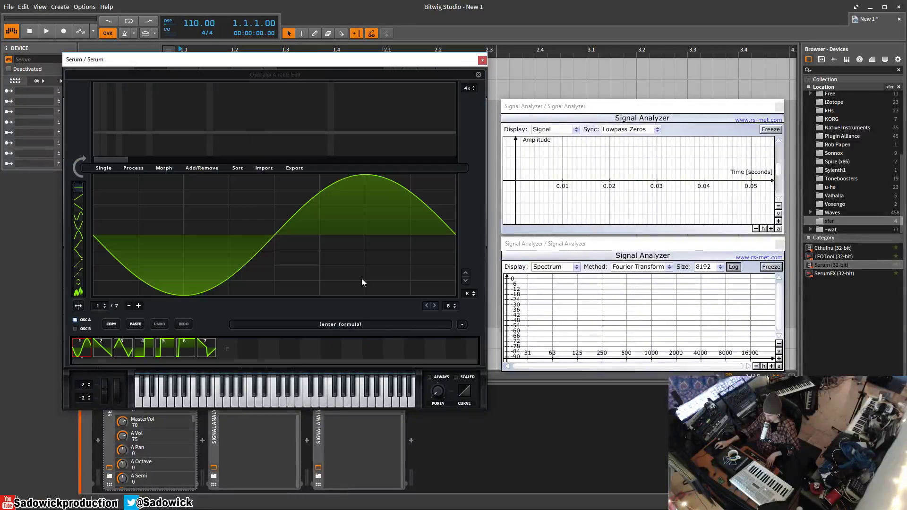
mouse_move(110, 188)
left_mouse_down()
mouse_move(208, 259)
mouse_move(359, 205)
left_mouse_up()
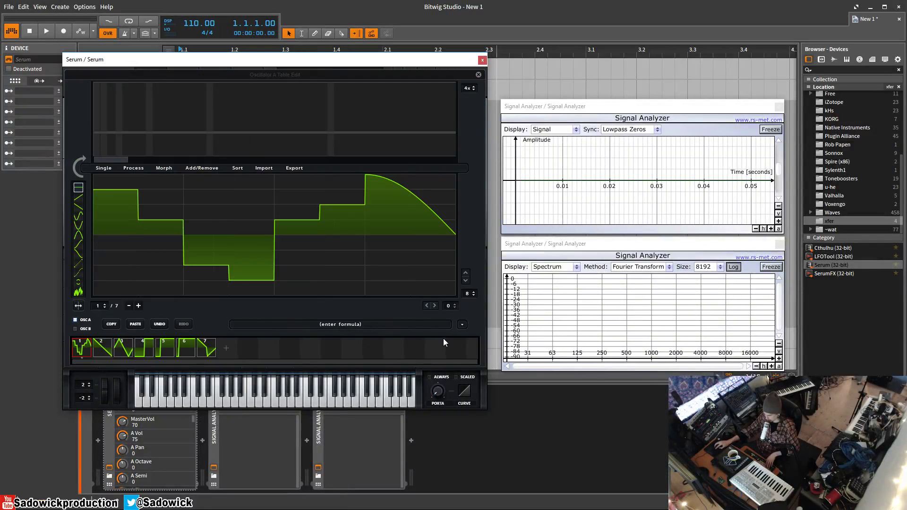
left_click_drag(474, 293, 467, 322)
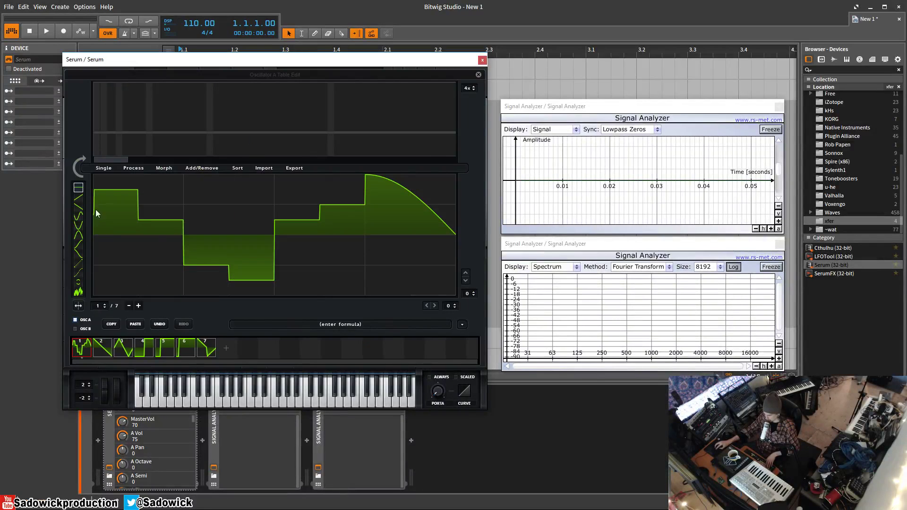
mouse_move(103, 193)
left_mouse_down()
mouse_move(156, 243)
mouse_move(224, 256)
mouse_move(275, 205)
mouse_move(286, 304)
mouse_move(332, 329)
mouse_move(447, 192)
left_mouse_up()
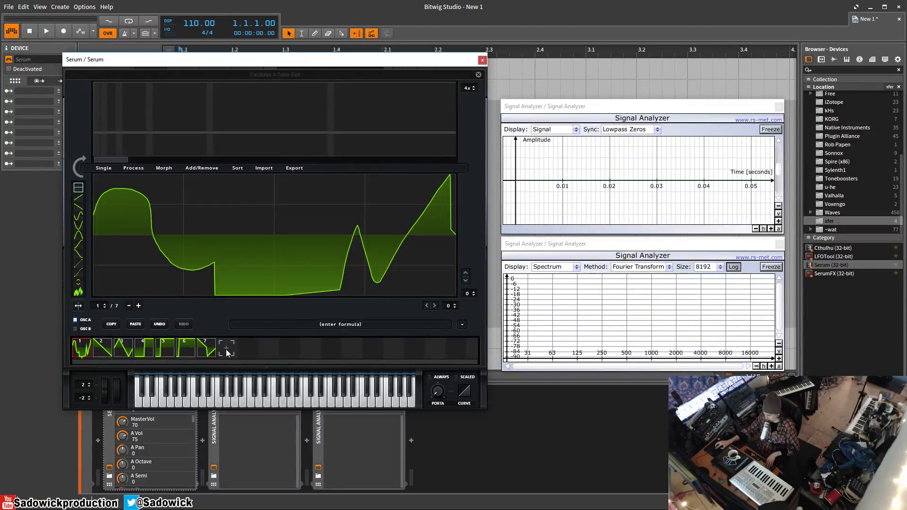
- Browse the Morph options without applying any, and close the wavetable editor
left_click(167, 168)
left_click(189, 190)
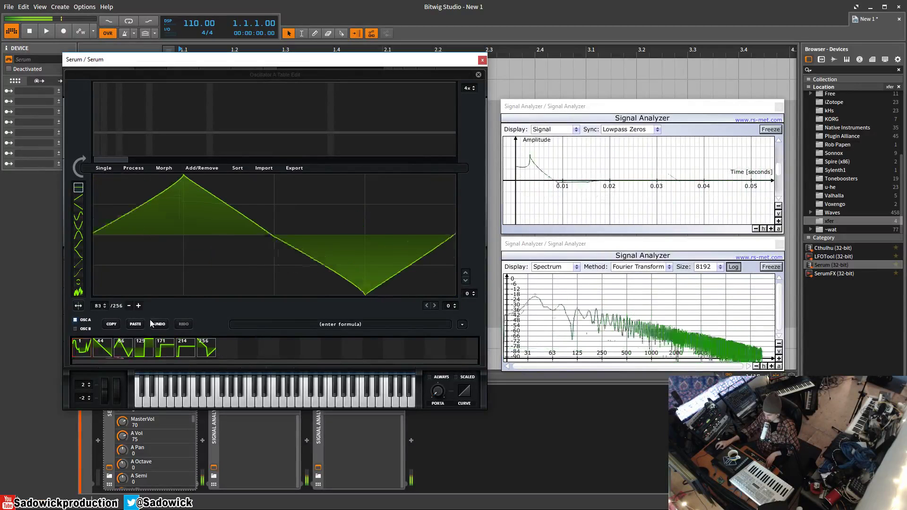
left_click(478, 74)
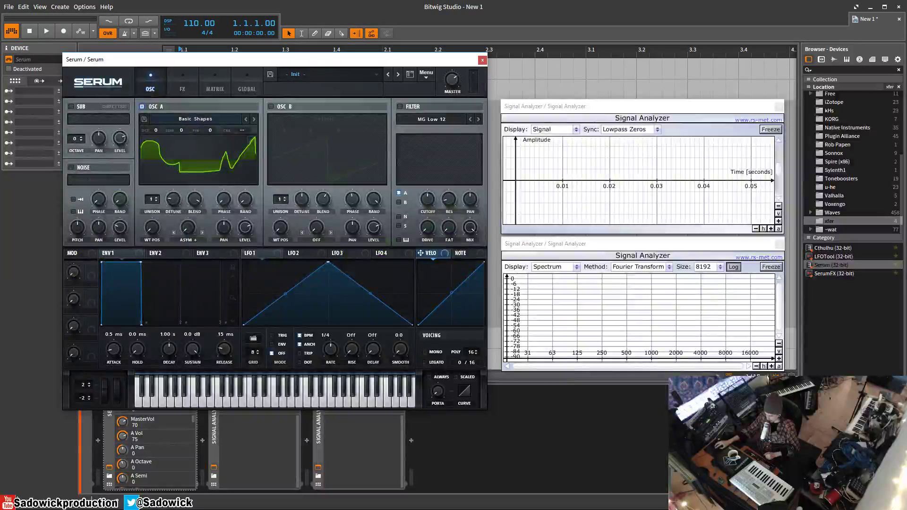